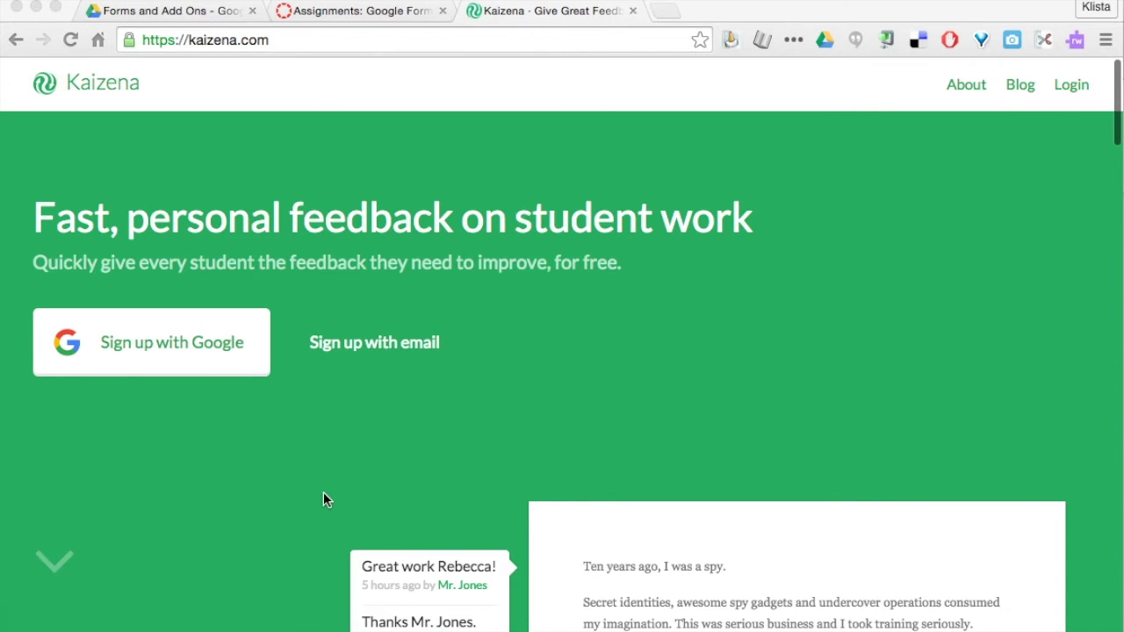
# Scroll through the Kaizena home page to look it over.
pyautogui.scroll(-4, 339, 444)
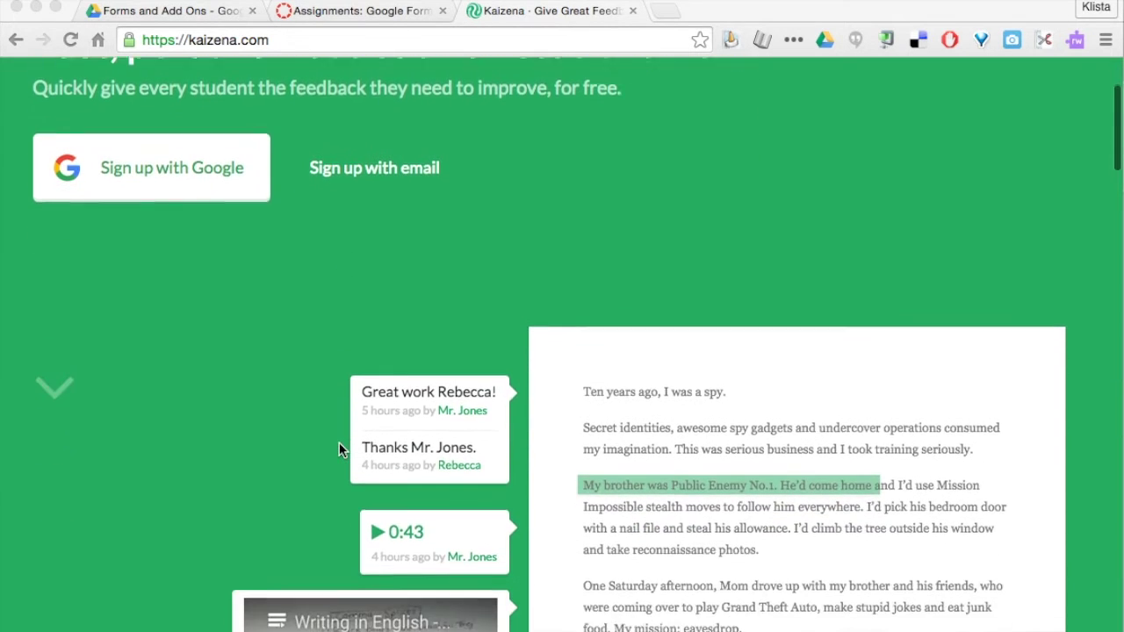
pyautogui.scroll(-4, 339, 443)
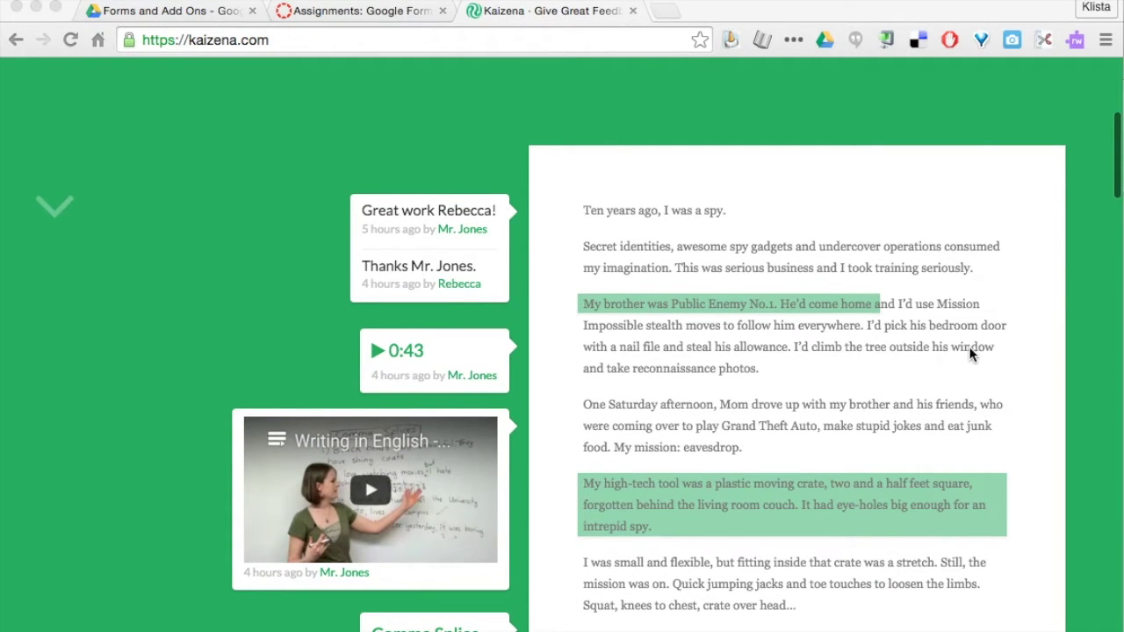
pyautogui.scroll(1, 973, 353)
pyautogui.scroll(1, 972, 353)
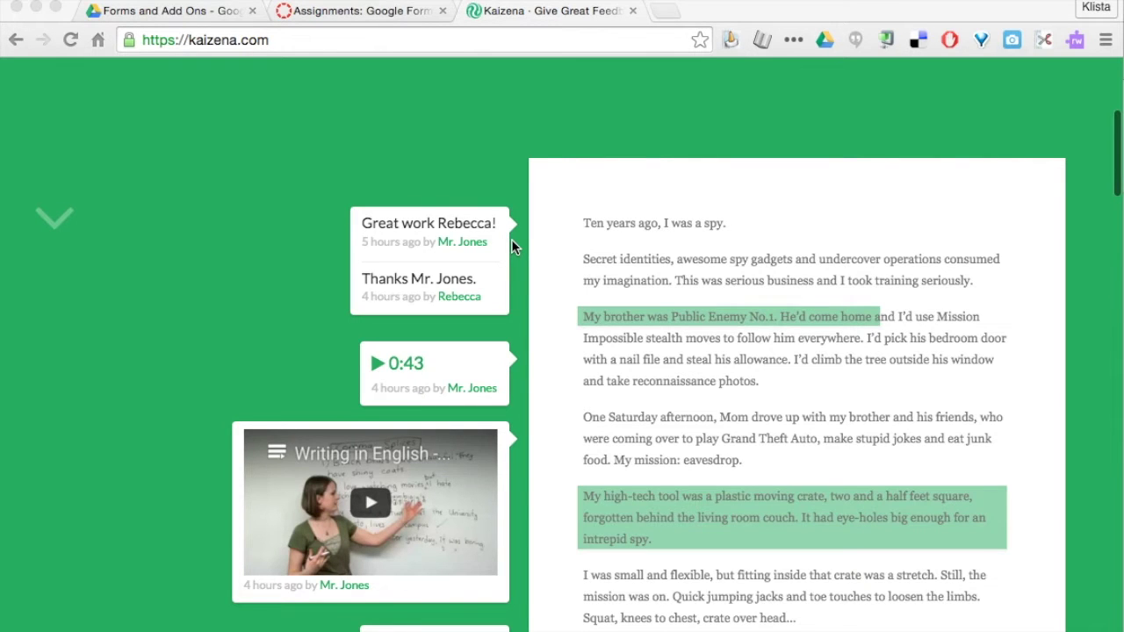
pyautogui.scroll(-2, 529, 327)
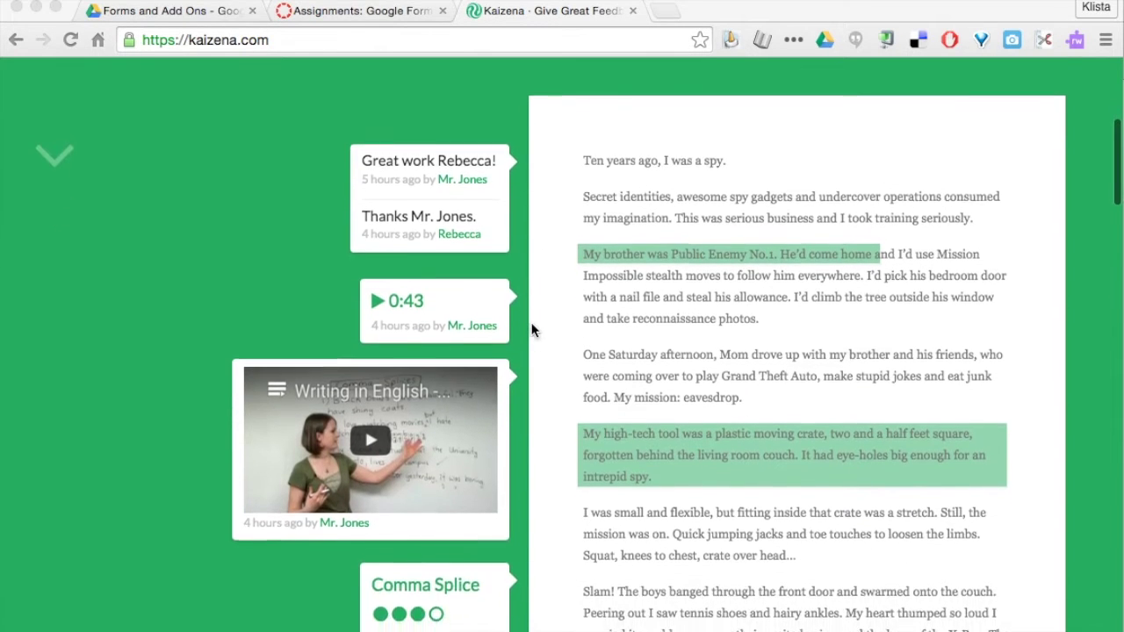
pyautogui.scroll(-1, 532, 327)
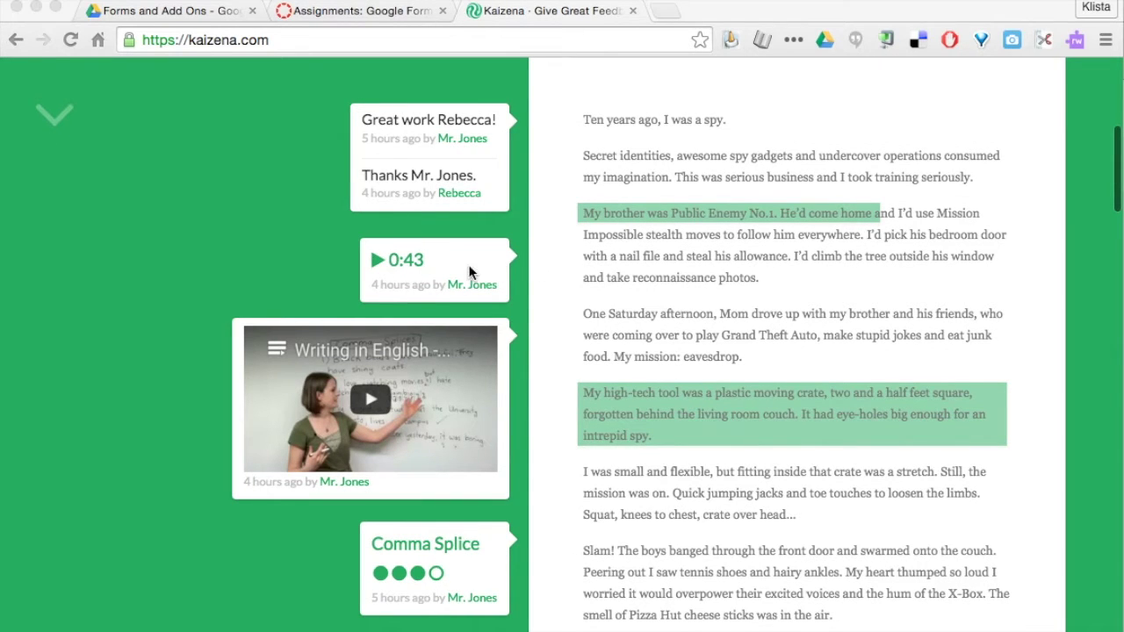
pyautogui.scroll(-3, 532, 334)
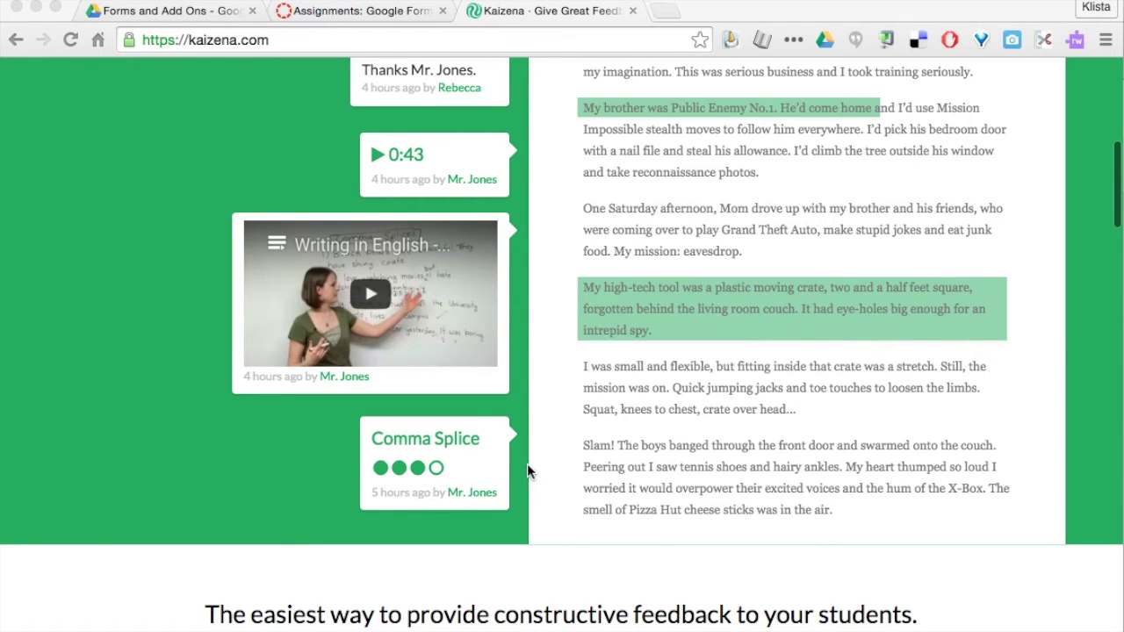
pyautogui.scroll(7, 527, 463)
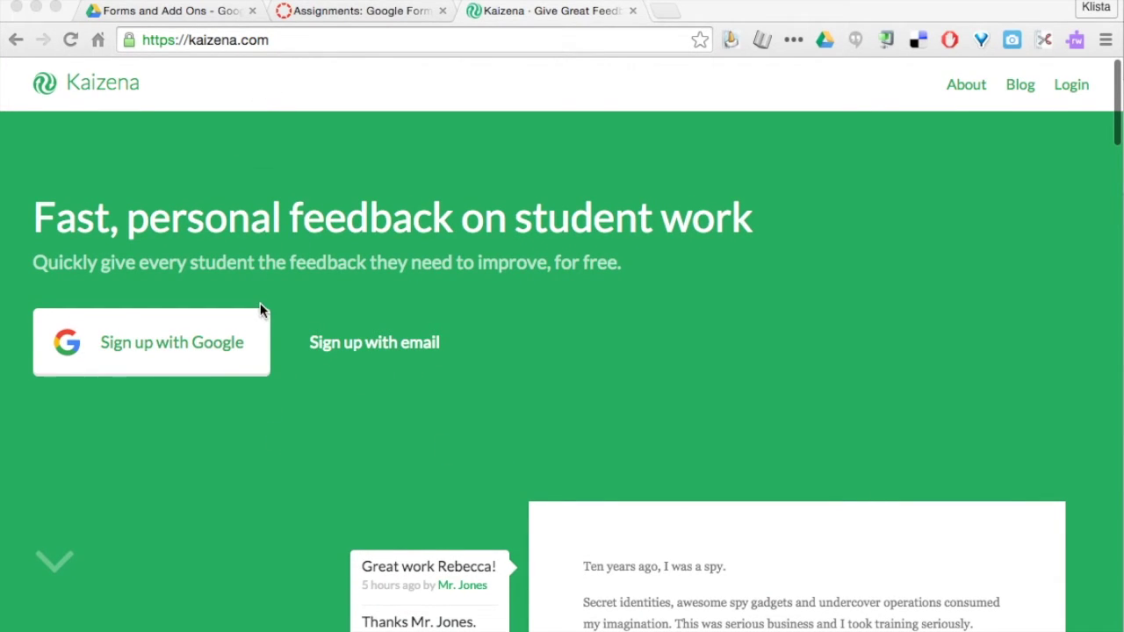
# Log in to Kaizena with a Google account from the account chooser.
pyautogui.click(226, 41)
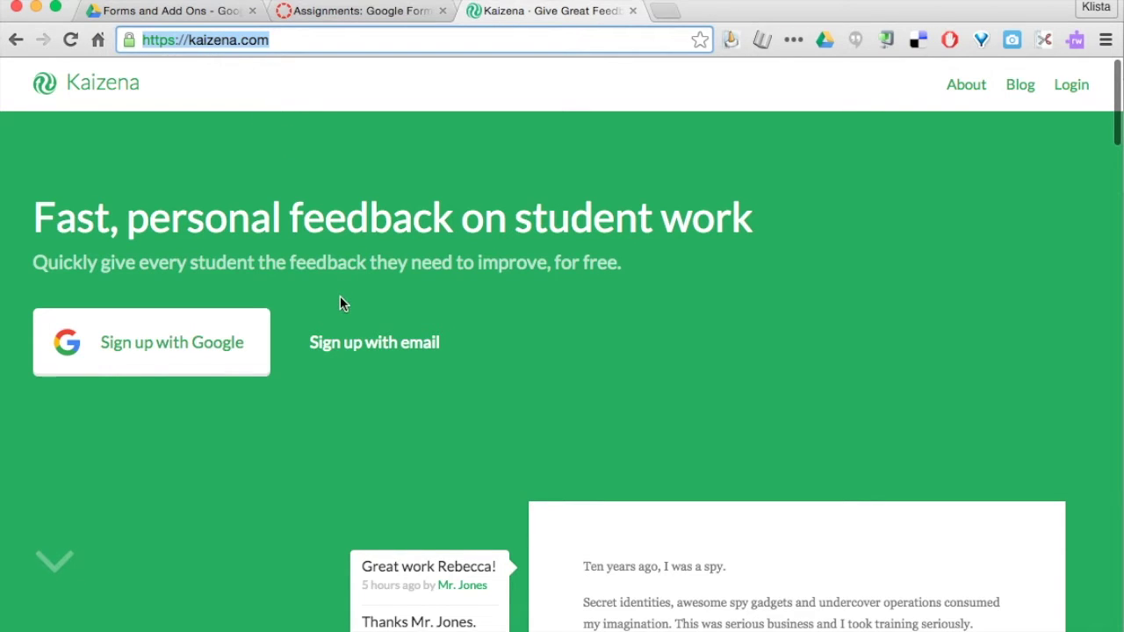
pyautogui.click(1074, 84)
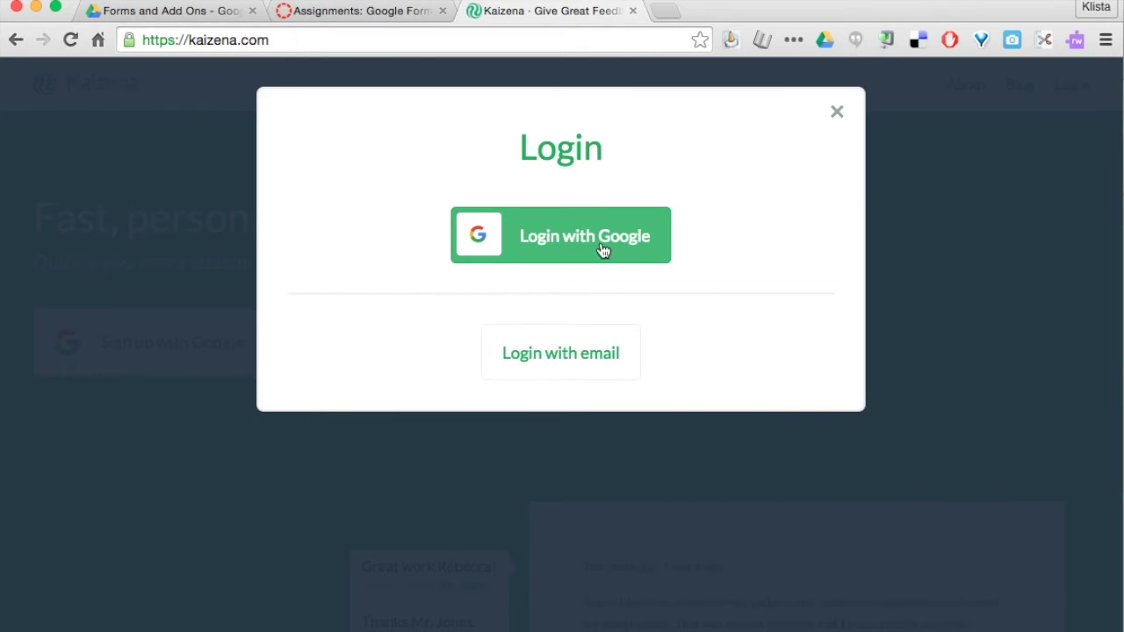
pyautogui.click(605, 251)
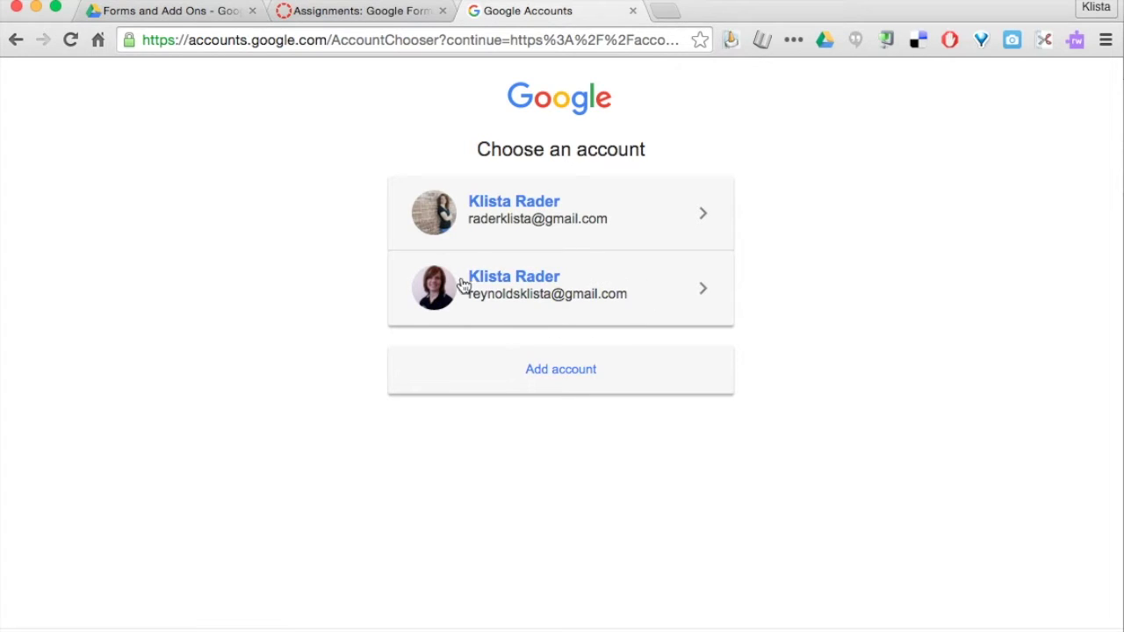
pyautogui.click(541, 214)
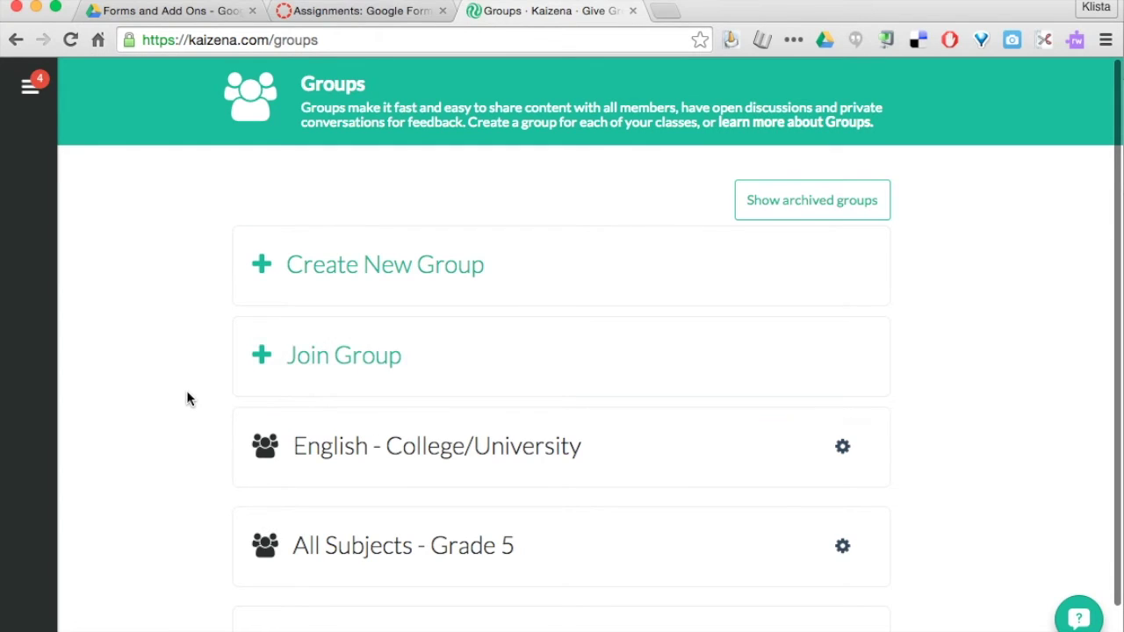
pyautogui.scroll(-2, 186, 399)
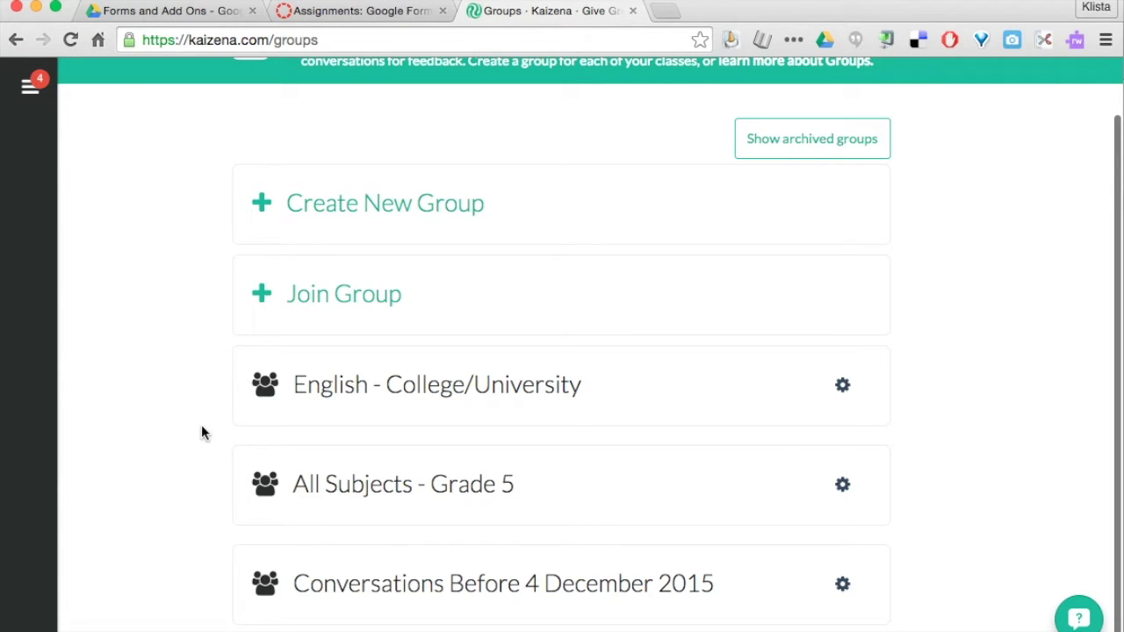
pyautogui.scroll(2, 201, 431)
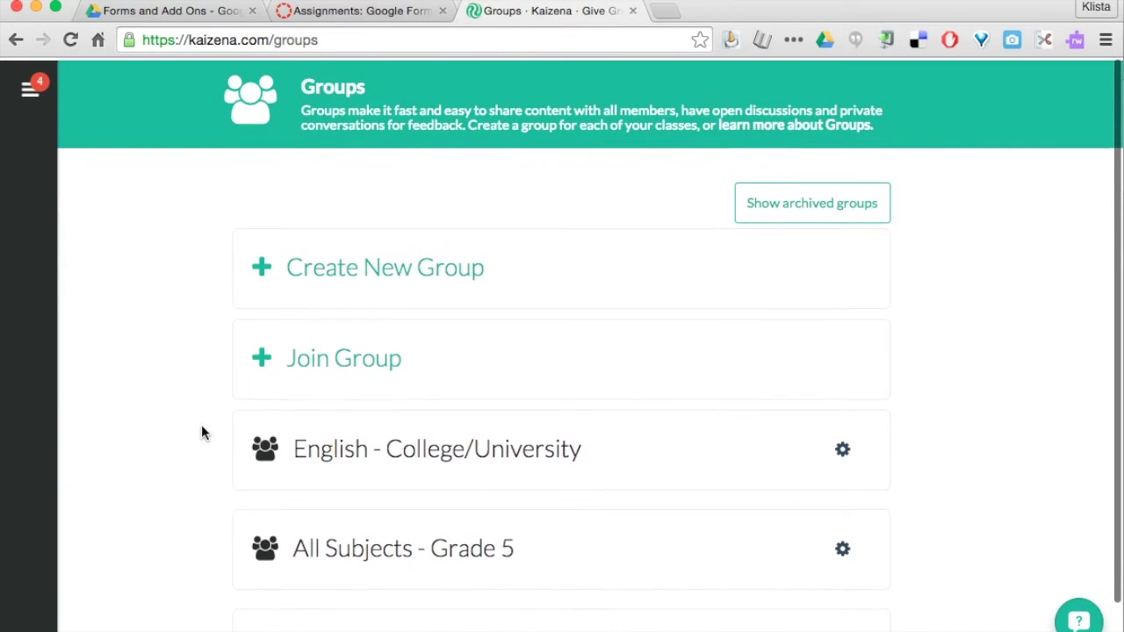
# Create a group with subject English and level Grade 6, named 'English - Grade 6'.
pyautogui.click(363, 271)
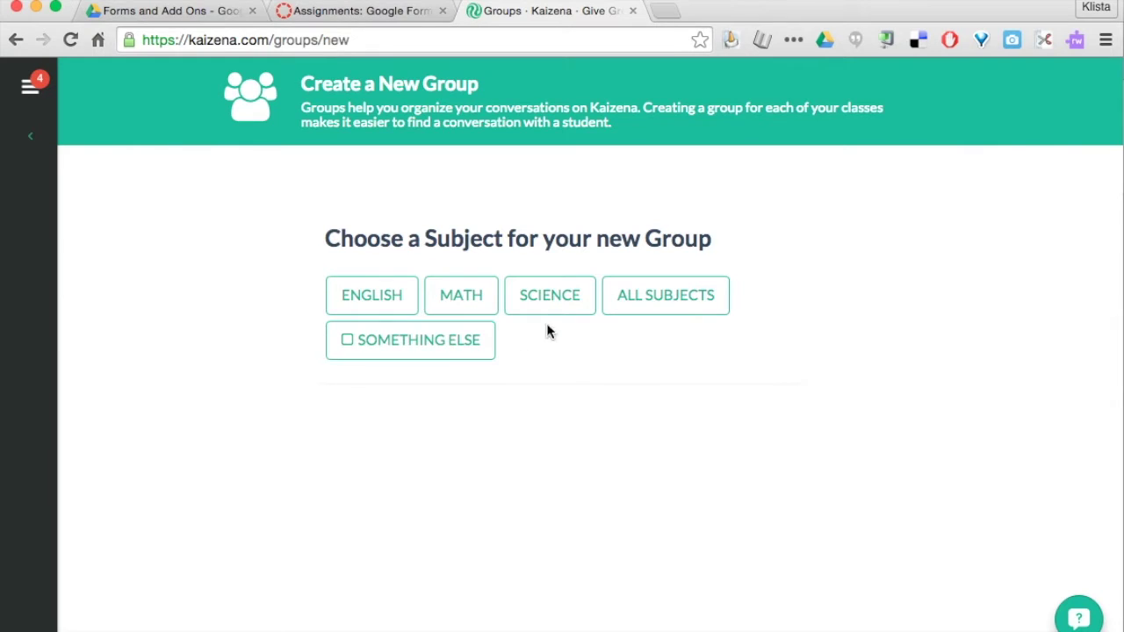
pyautogui.click(381, 303)
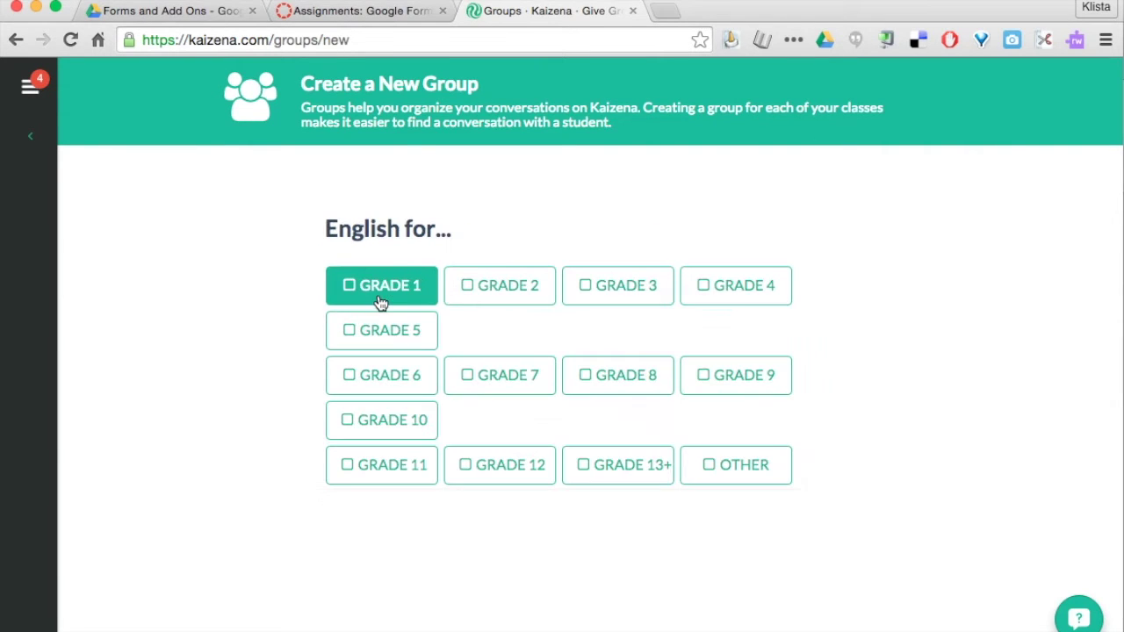
pyautogui.click(377, 376)
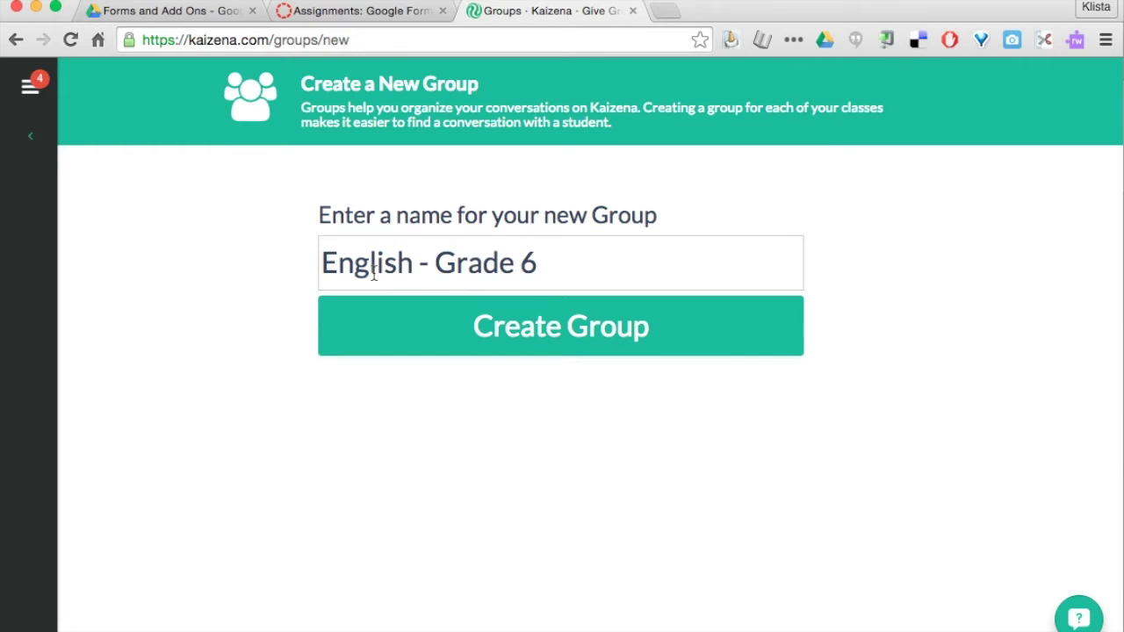
pyautogui.click(458, 261)
pyautogui.click(552, 261)
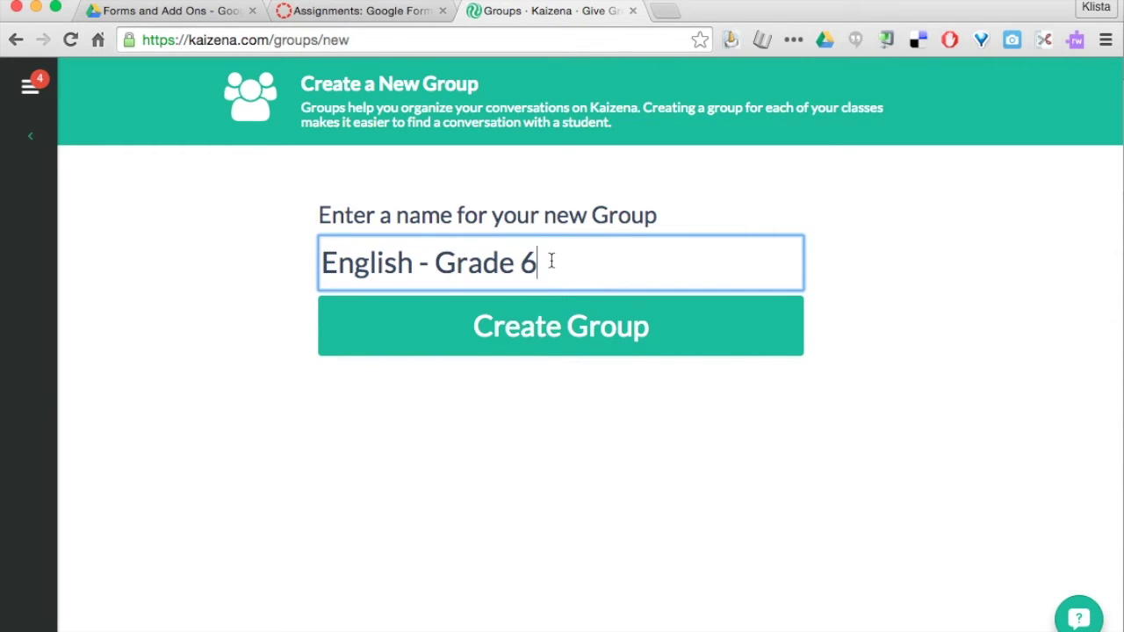
pyautogui.click(533, 342)
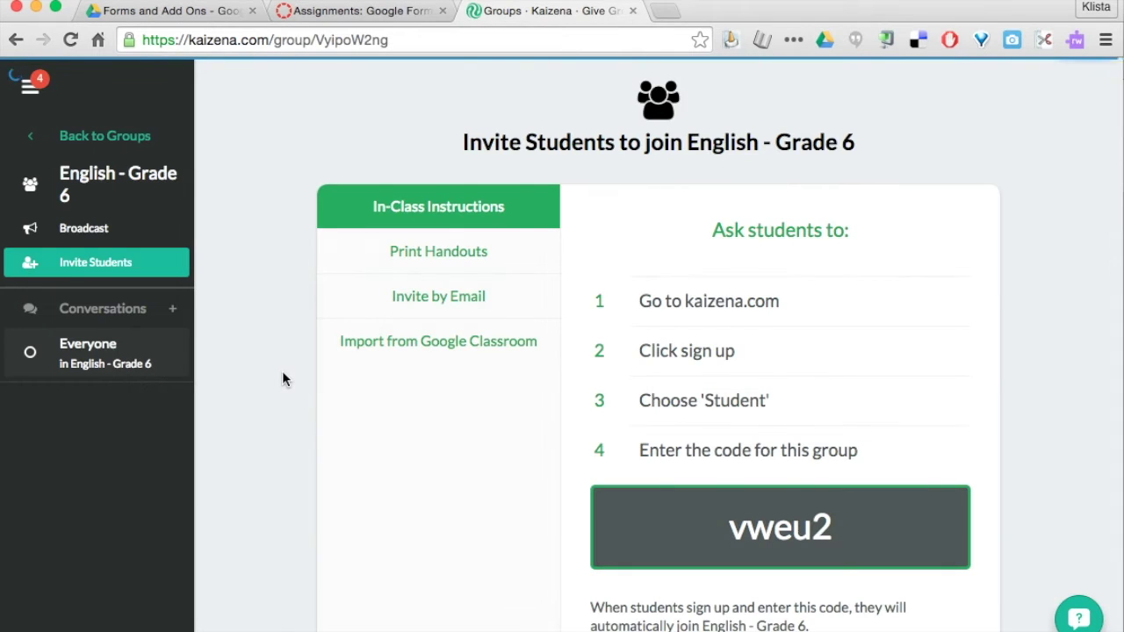
pyautogui.scroll(-1, 382, 416)
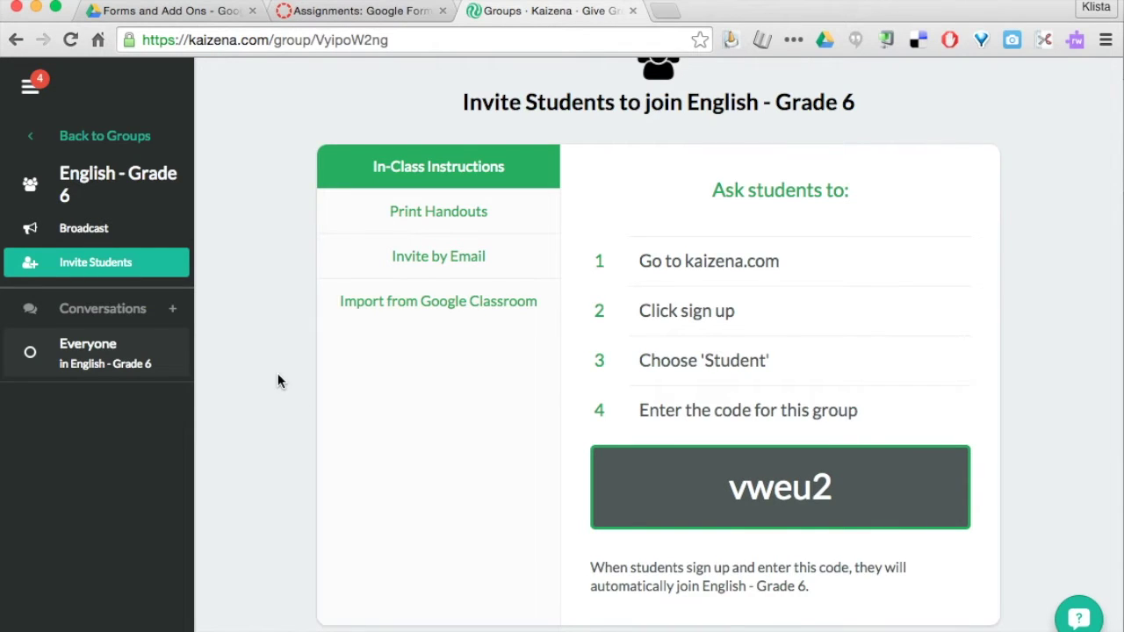
pyautogui.scroll(1, 277, 377)
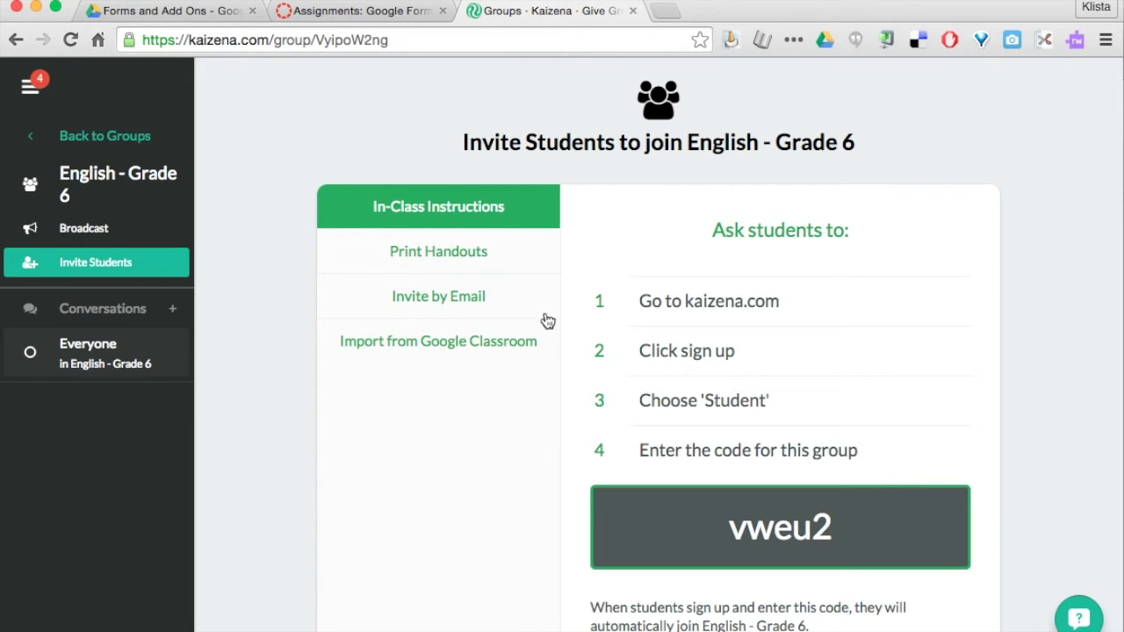
# Switch Chrome to a different browser profile.
pyautogui.click(1090, 9)
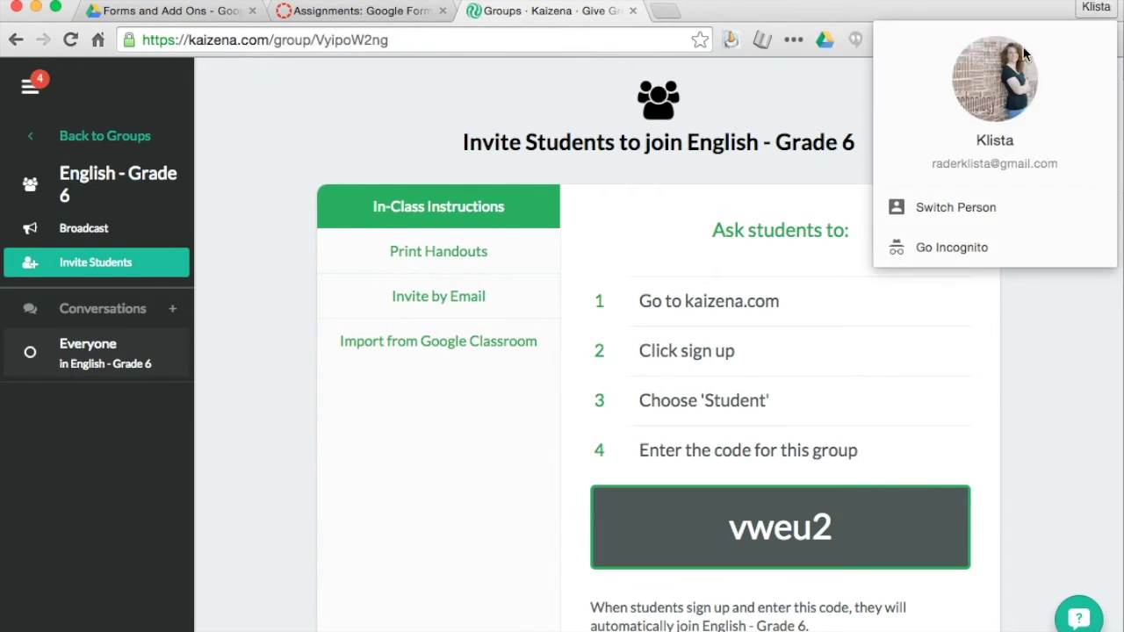
pyautogui.click(931, 205)
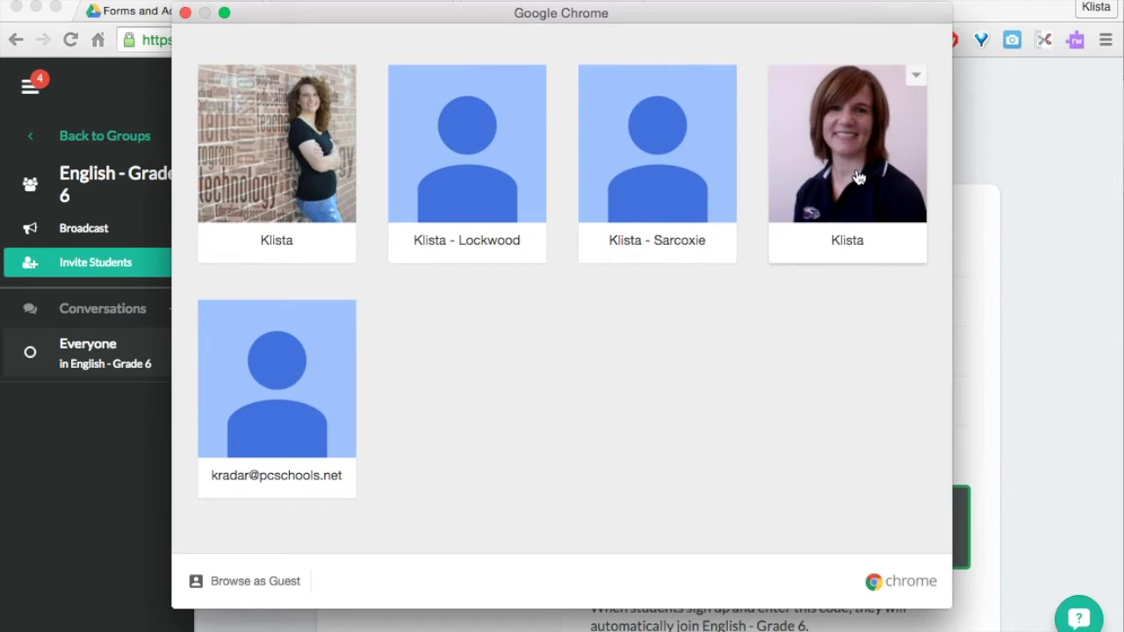
pyautogui.click(811, 238)
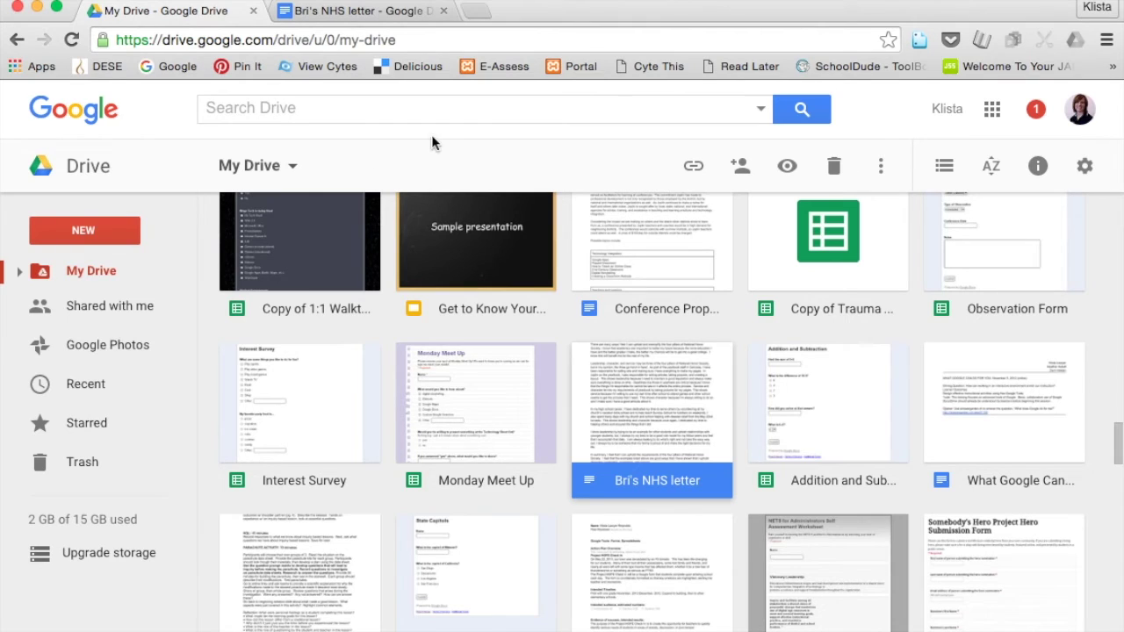
# Load kaizena.com in a new tab.
pyautogui.click(477, 11)
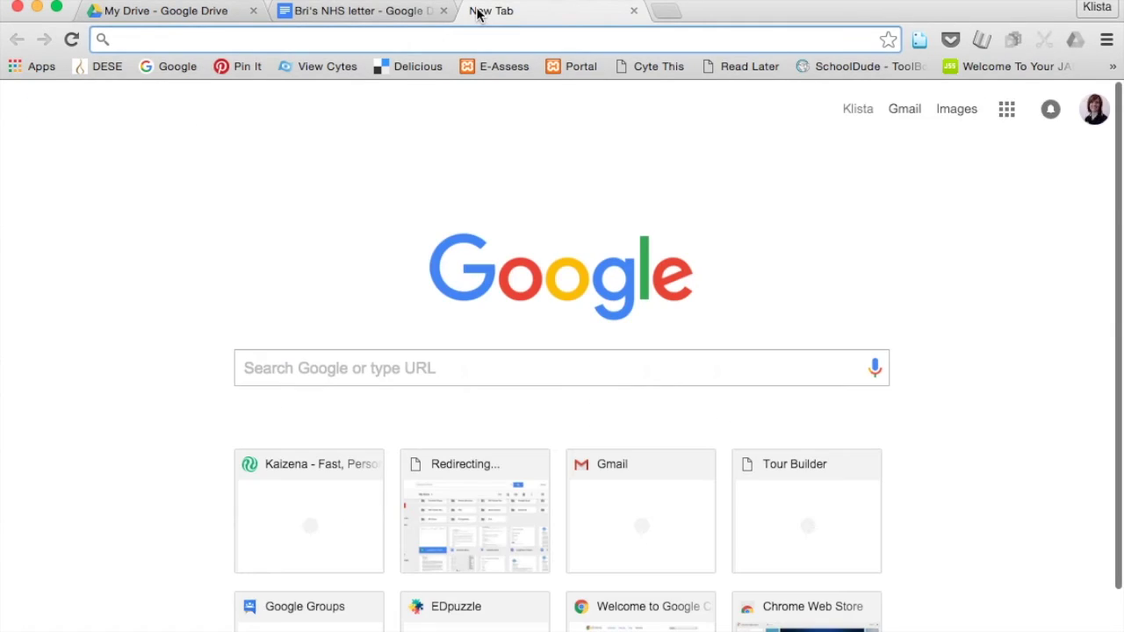
pyautogui.write('kai')
pyautogui.press('Return')
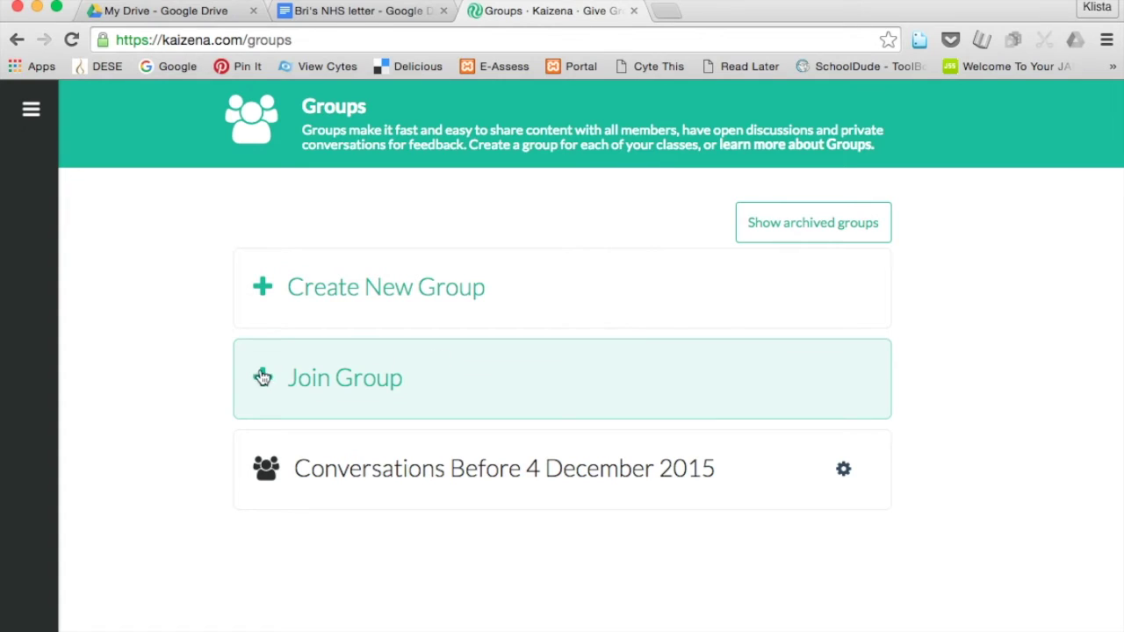
# Join the group using its invite code, then open English - Grade 6.
pyautogui.click(376, 379)
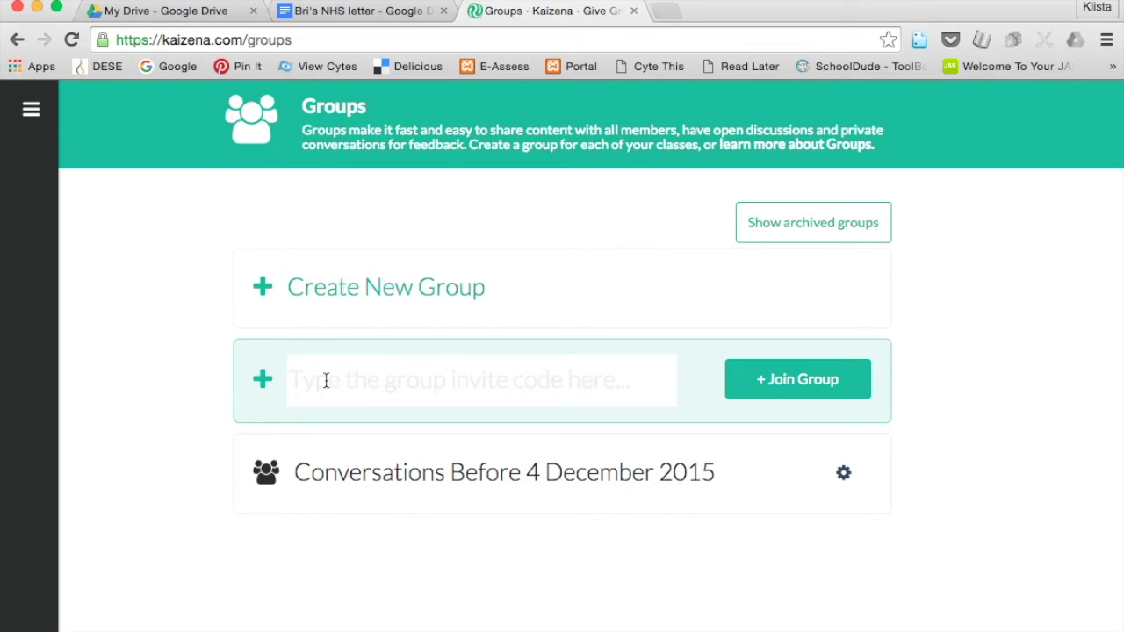
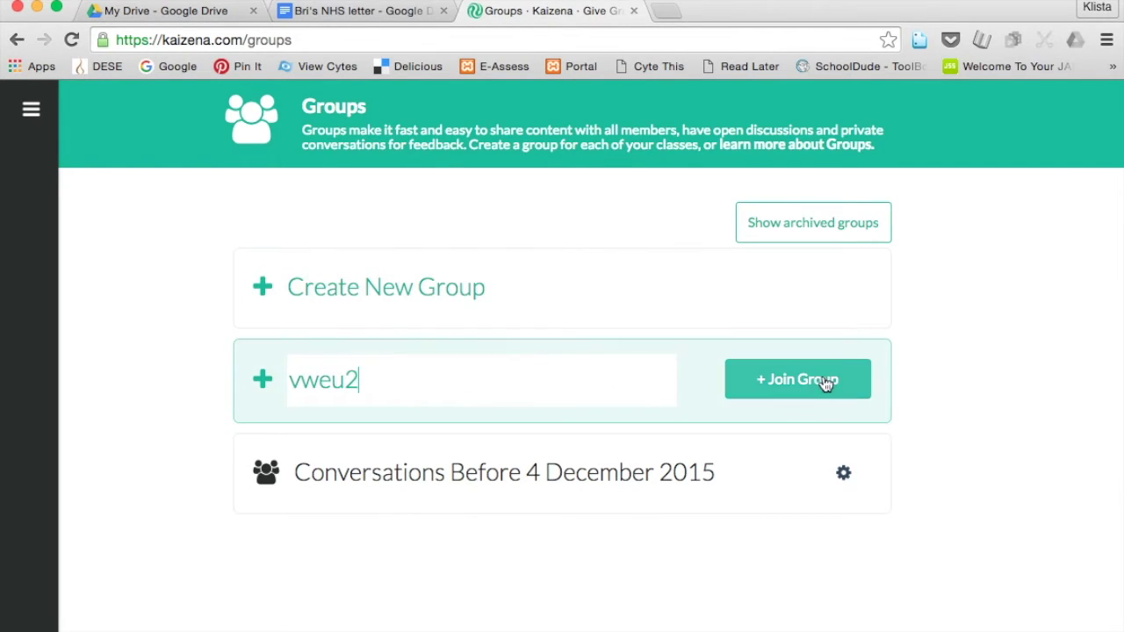
pyautogui.click(825, 384)
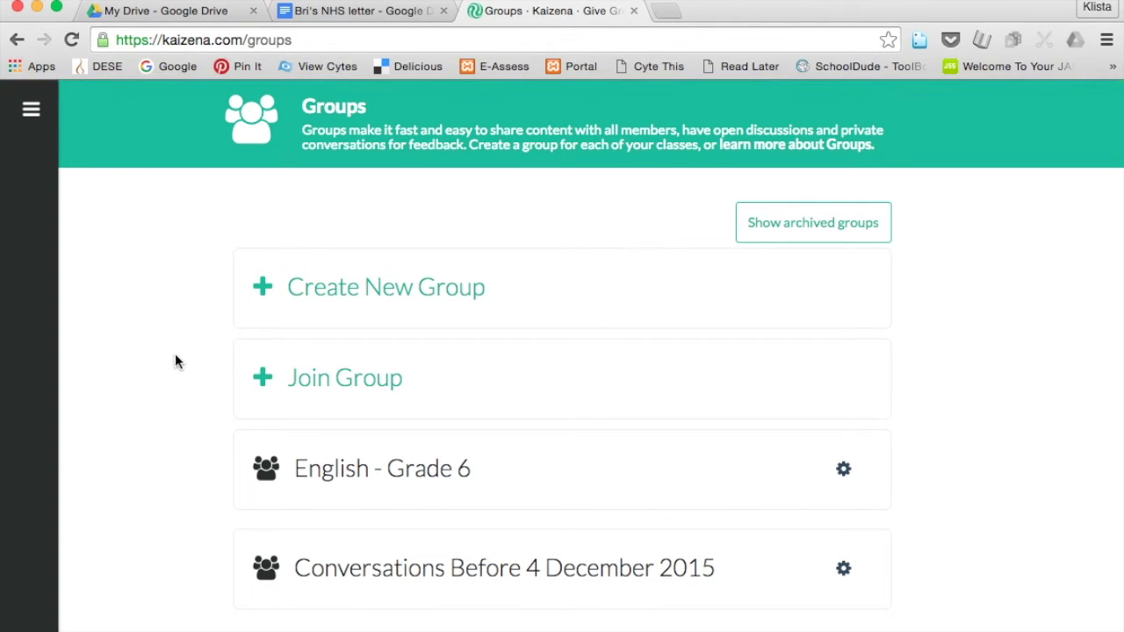
pyautogui.click(417, 470)
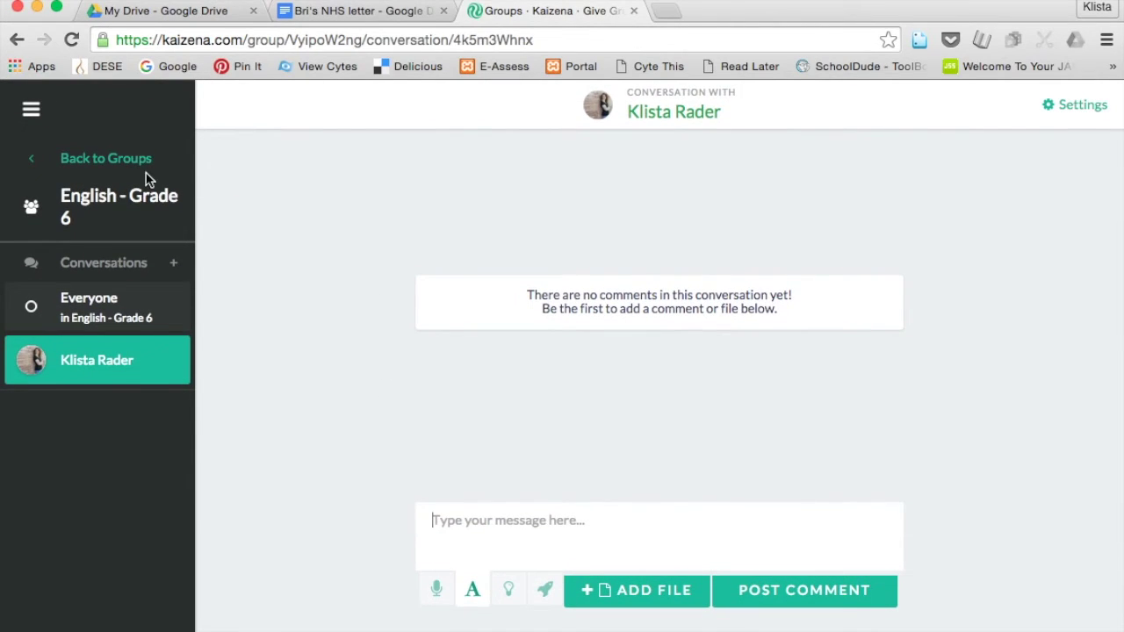
# Close the Kaizena tab and switch to the student's NHS letter document.
pyautogui.click(634, 11)
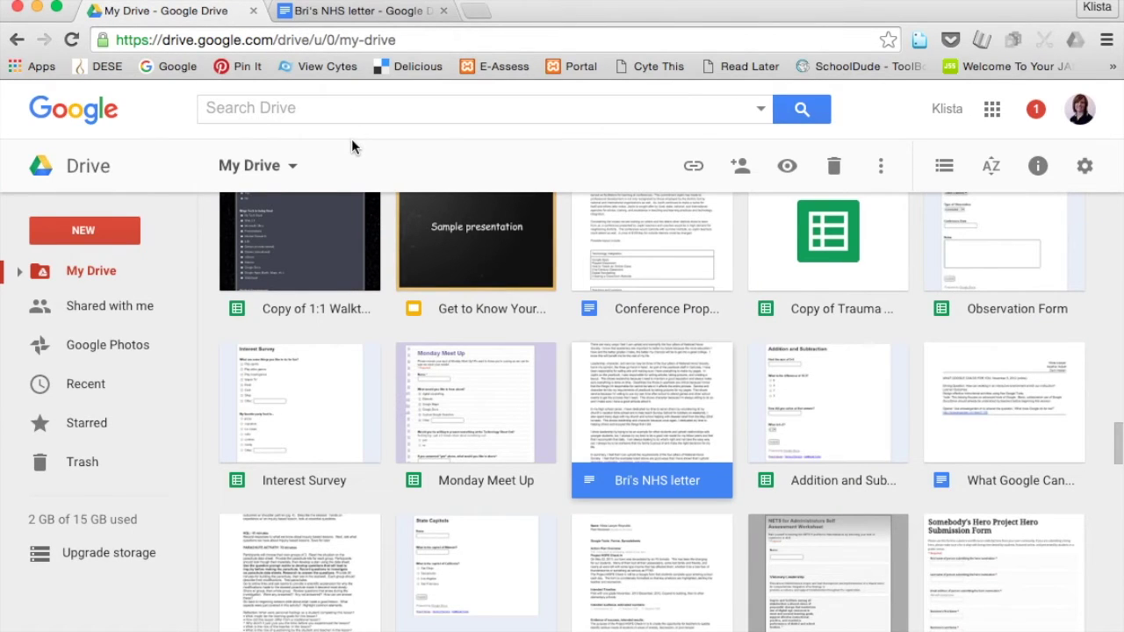
pyautogui.click(362, 13)
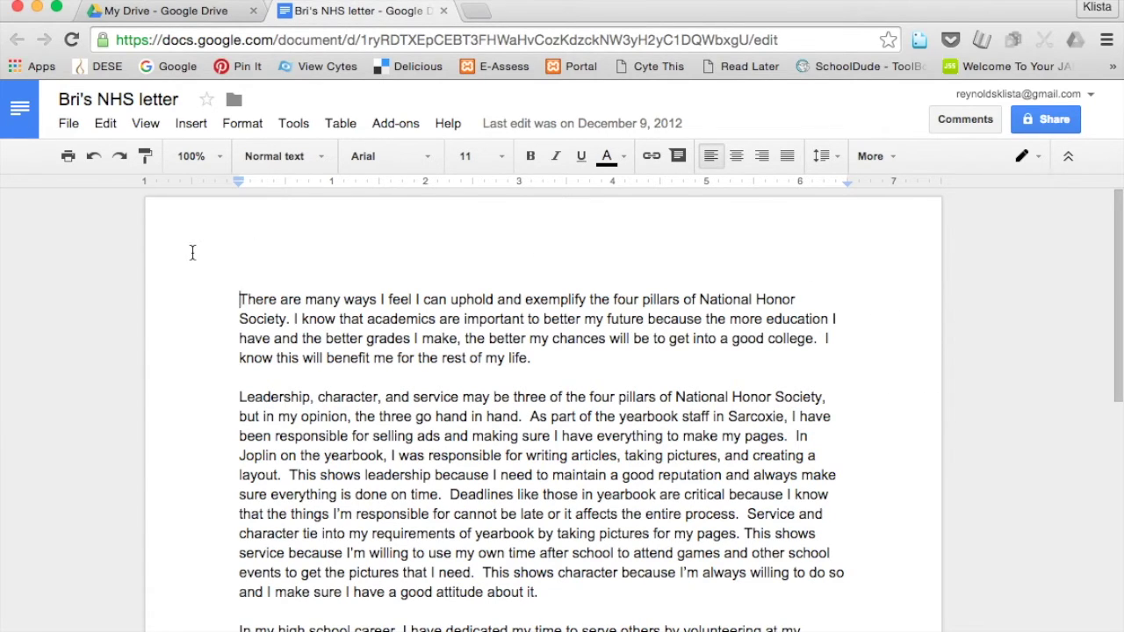
pyautogui.click(389, 124)
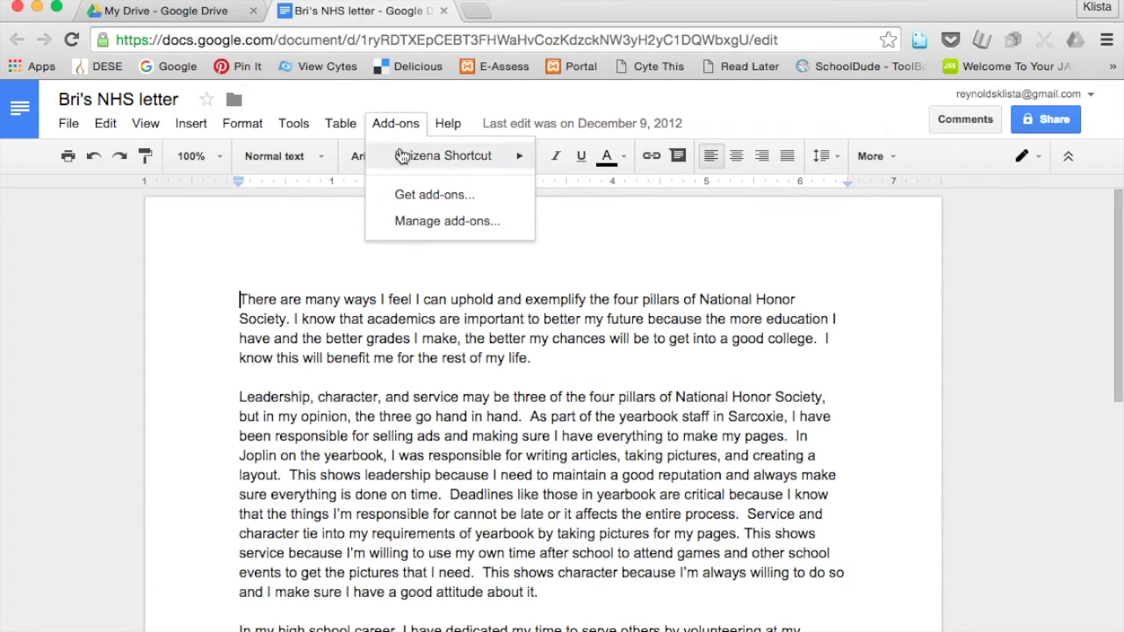
pyautogui.moveTo(423, 157)
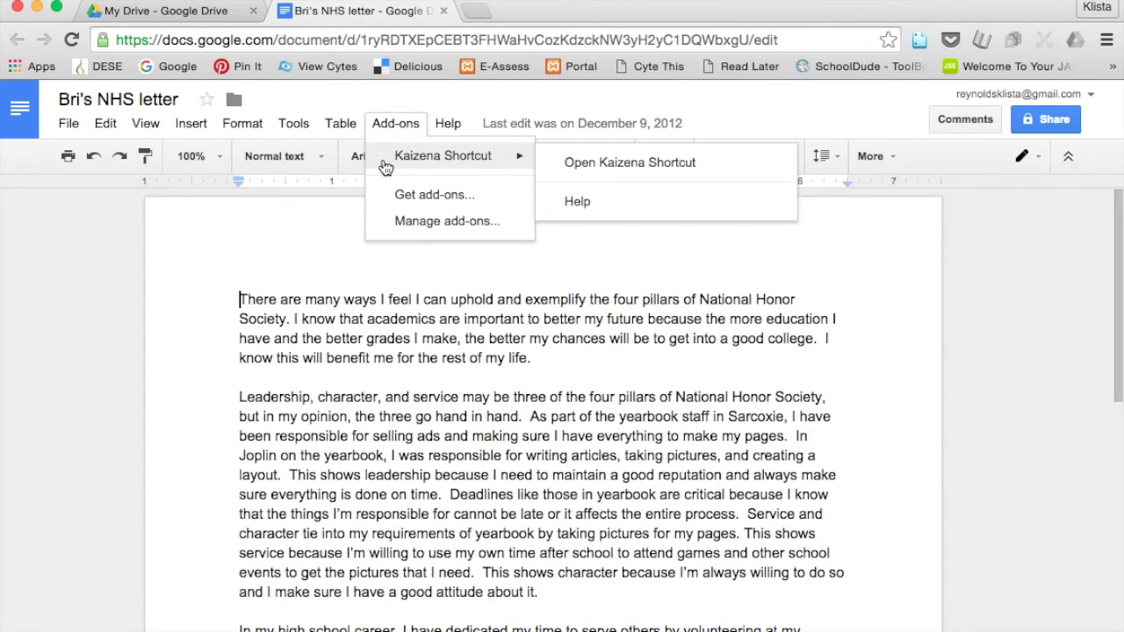
pyautogui.click(400, 221)
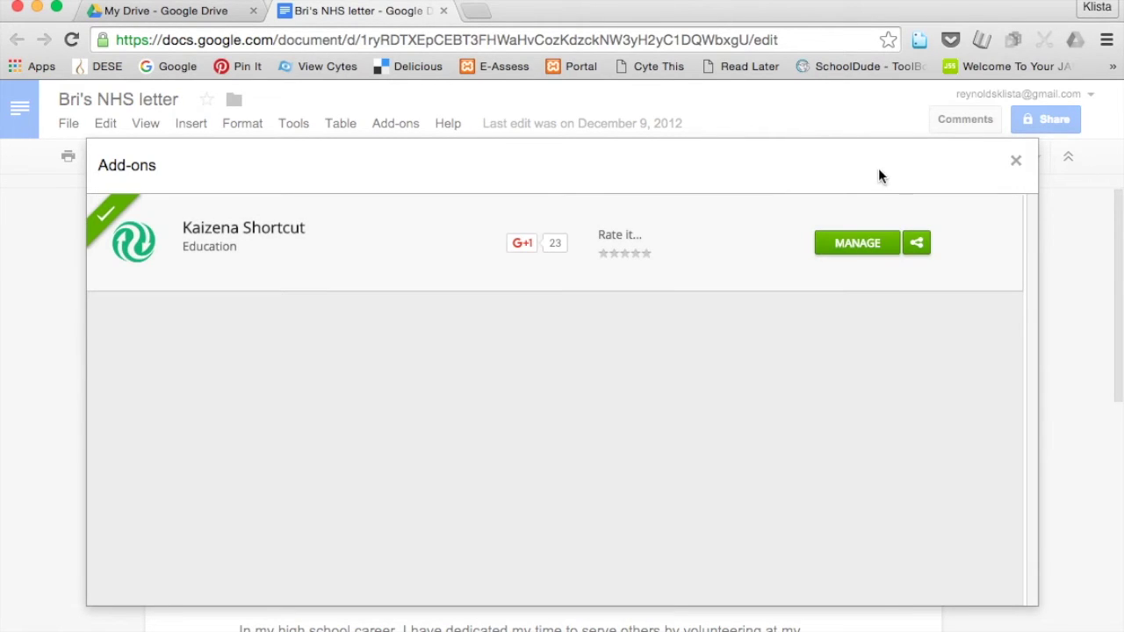
pyautogui.click(1017, 165)
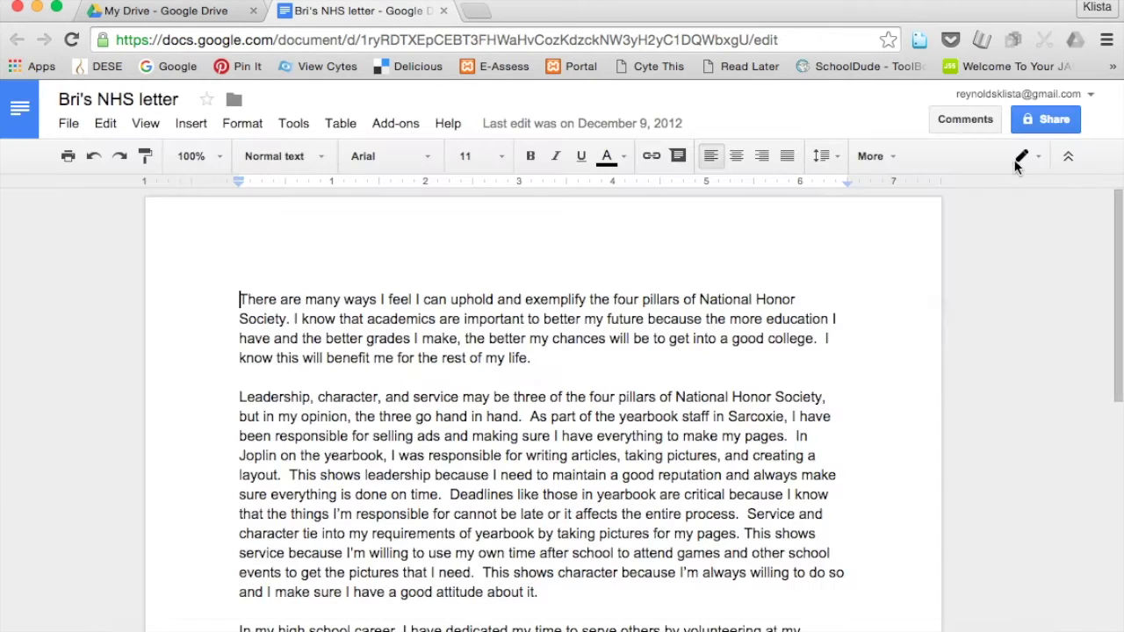
pyautogui.click(397, 126)
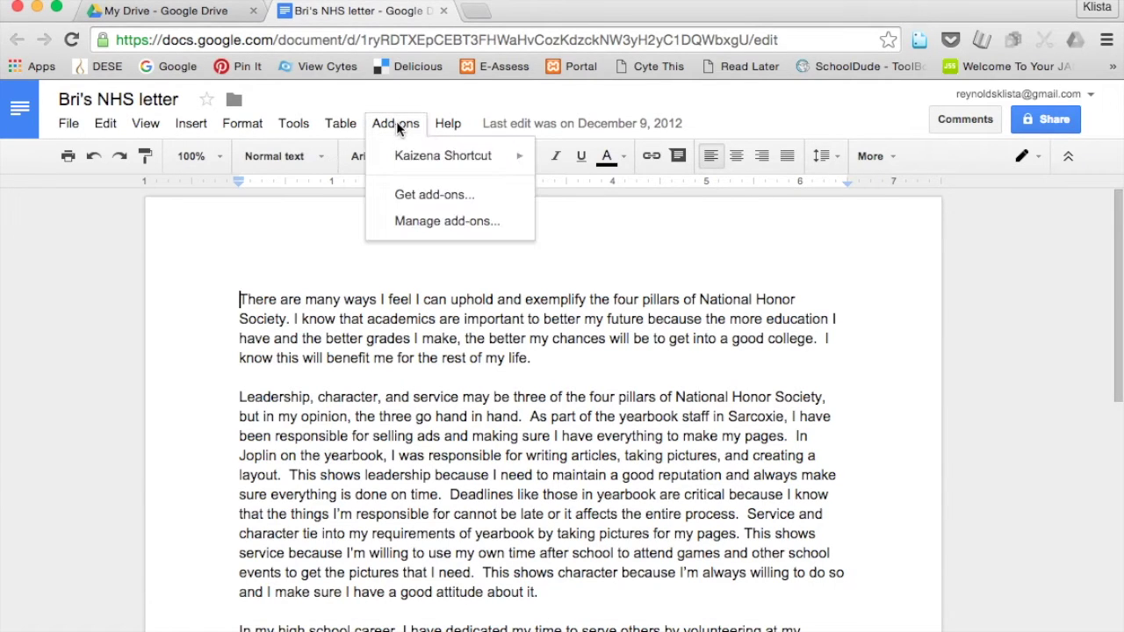
pyautogui.click(405, 192)
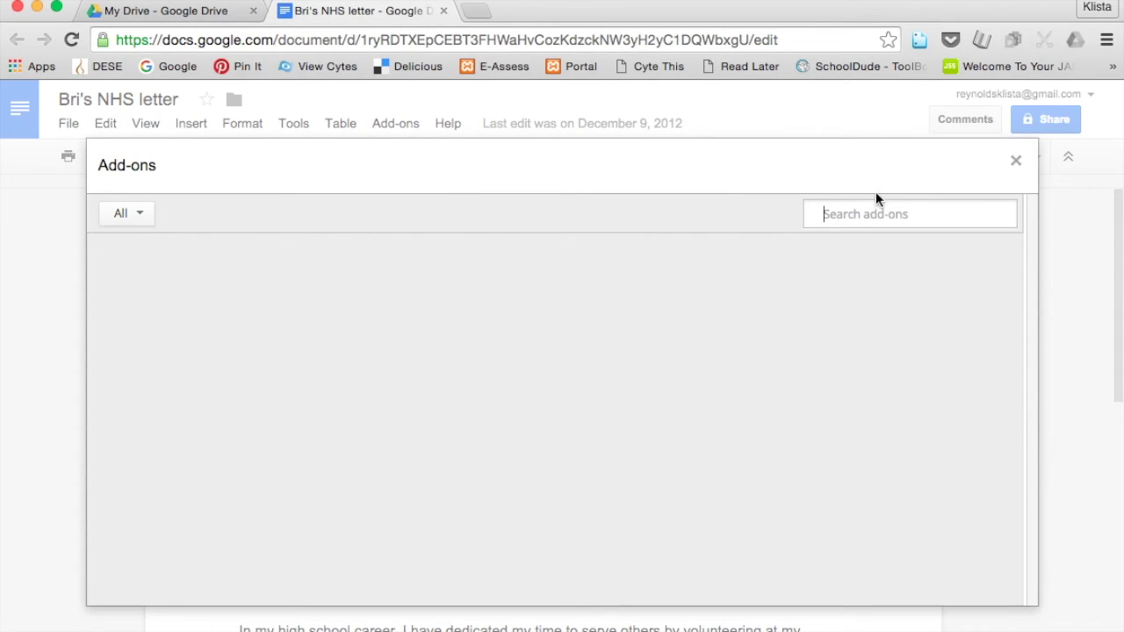
pyautogui.write('kaiz')
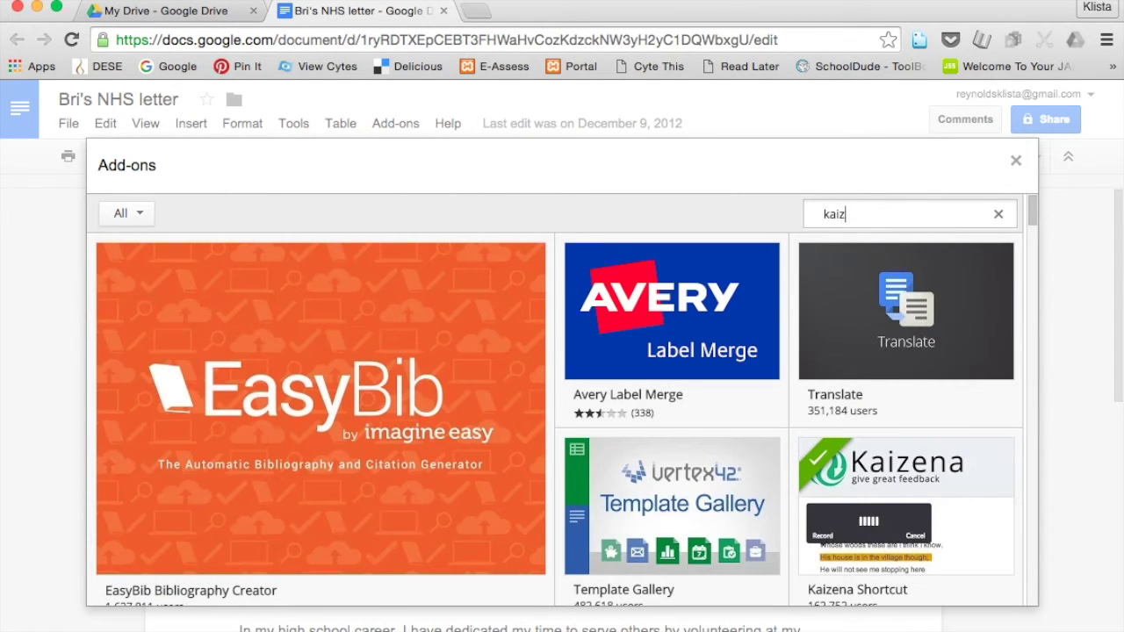
pyautogui.write('ena')
pyautogui.press('Return')
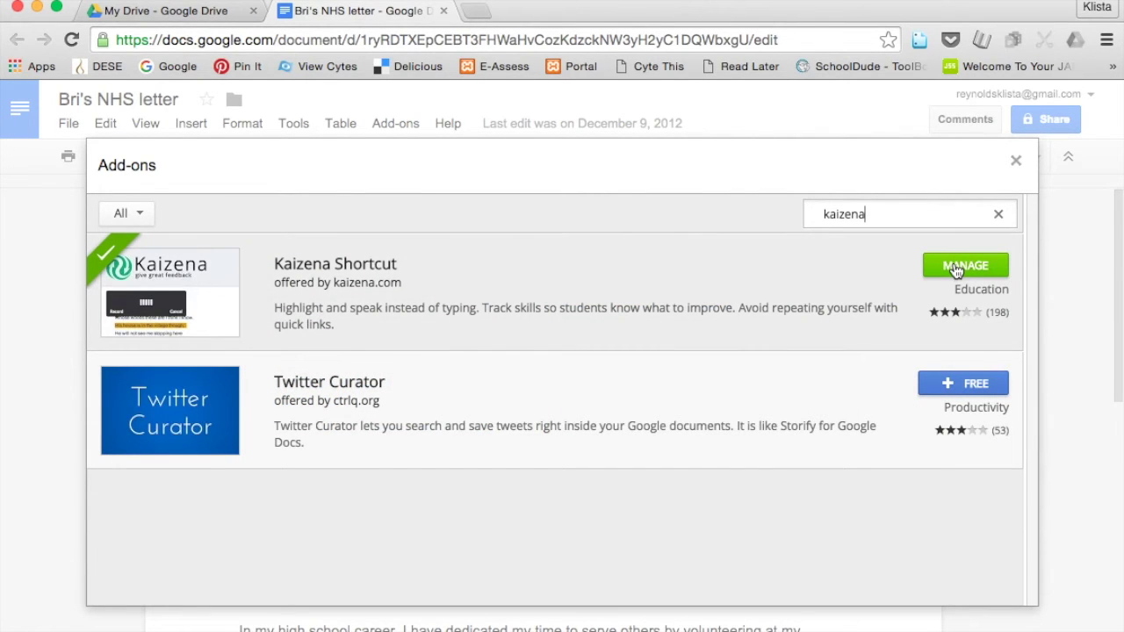
pyautogui.click(1017, 164)
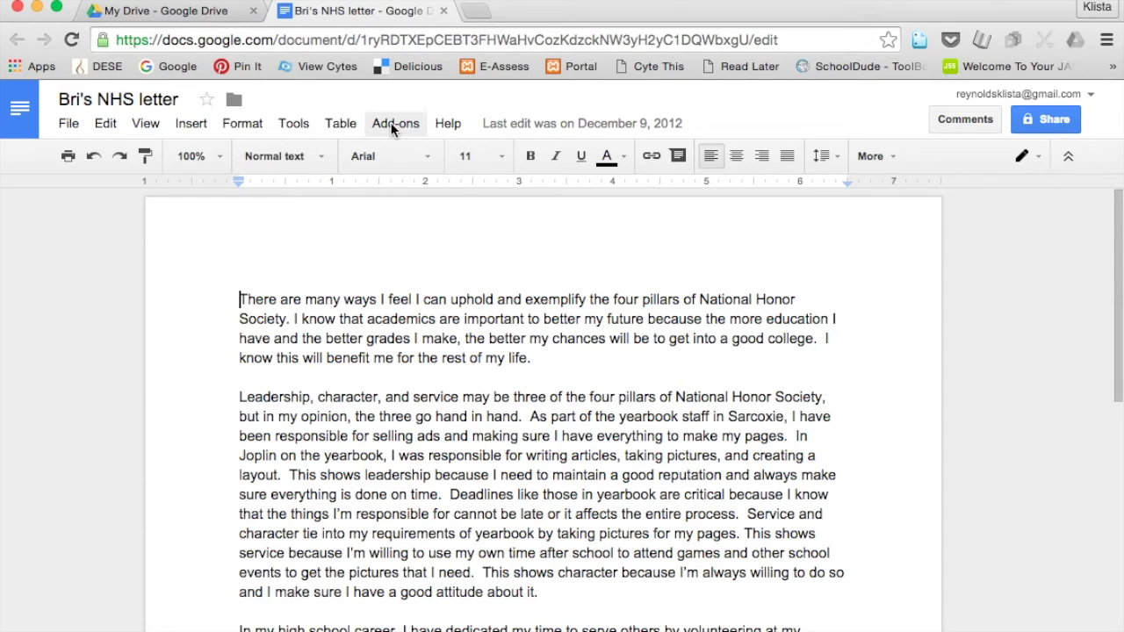
# Use Kaizena Shortcut to add the NHS letter to the English - Grade 6 conversation.
pyautogui.click(397, 124)
pyautogui.moveTo(414, 159)
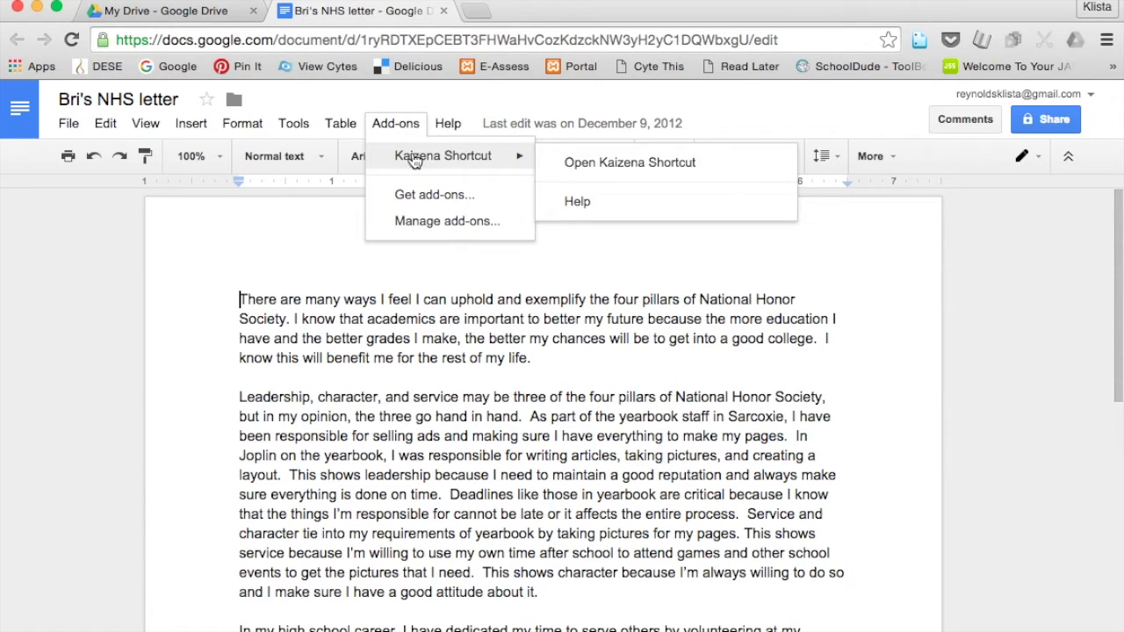
pyautogui.click(582, 158)
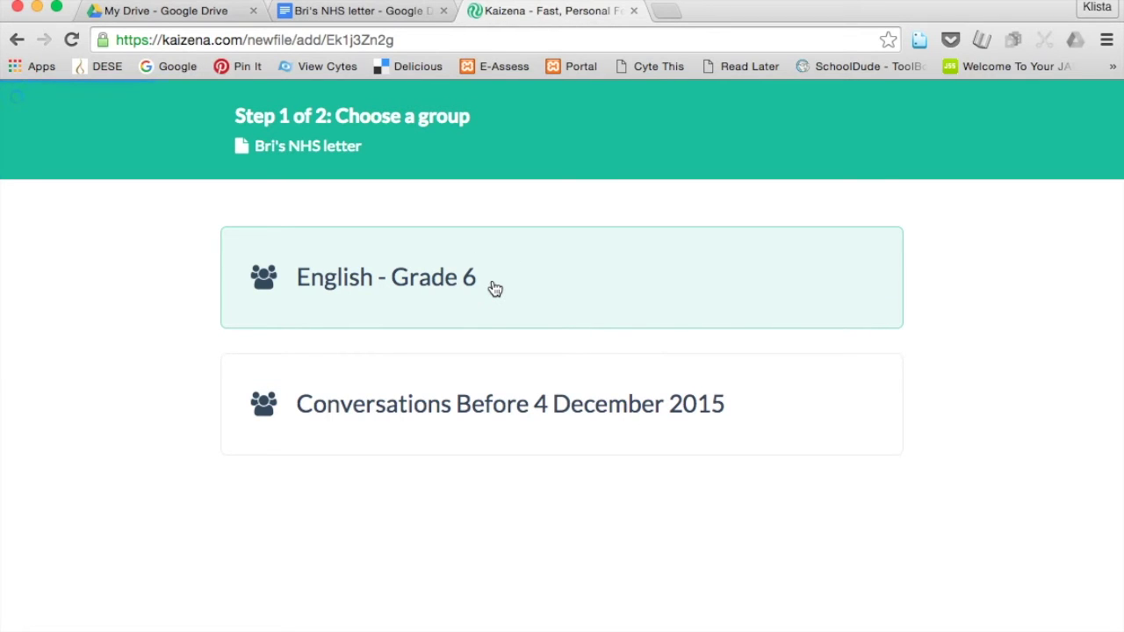
pyautogui.click(495, 288)
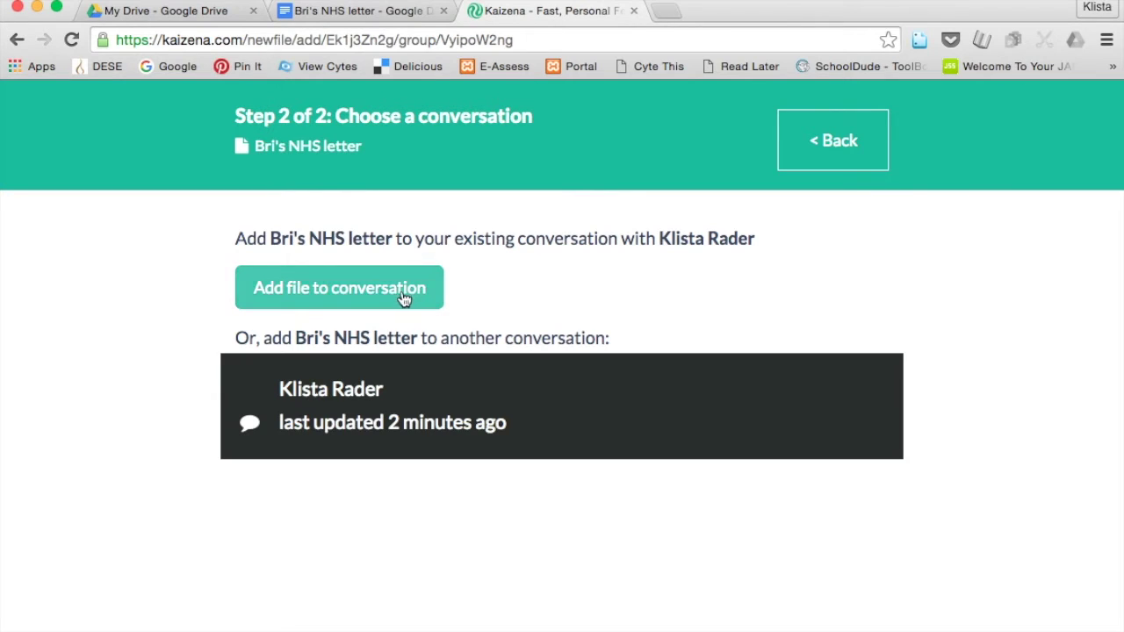
pyautogui.click(400, 298)
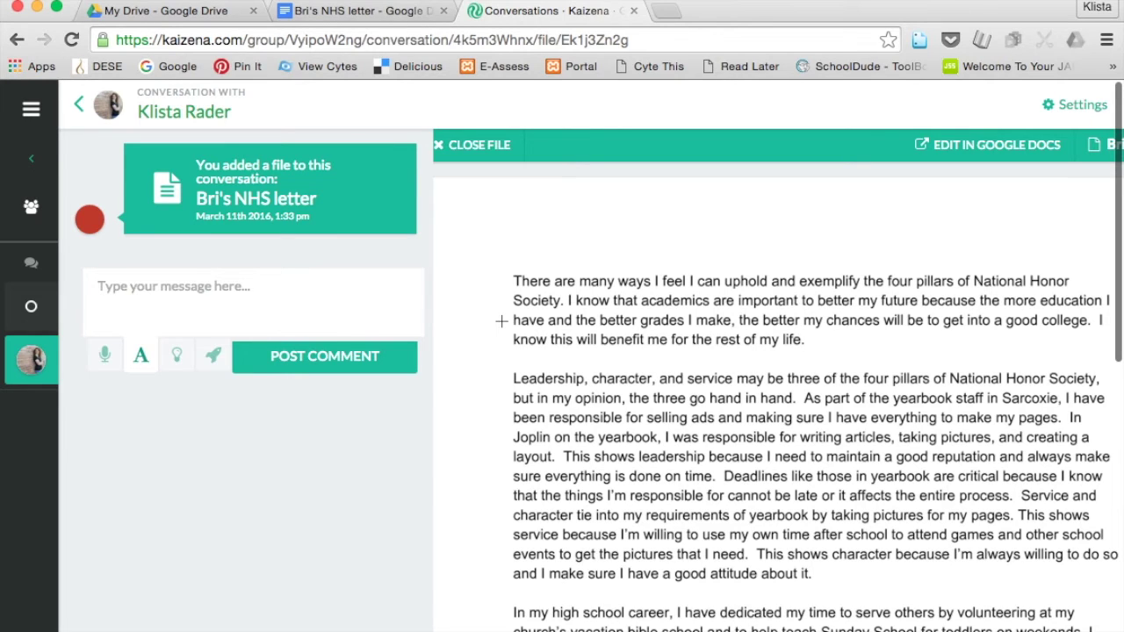
pyautogui.hotkey('ctrl', 'Down')
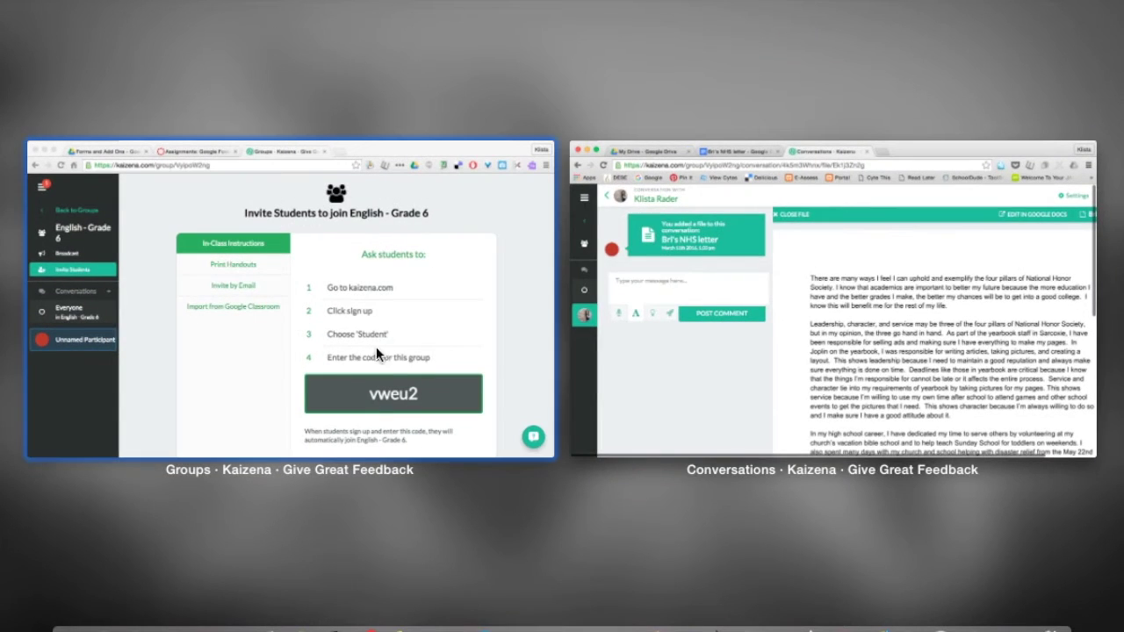
# In the teacher's window, open the English - Grade 6 conversation and the shared NHS letter.
pyautogui.click(253, 360)
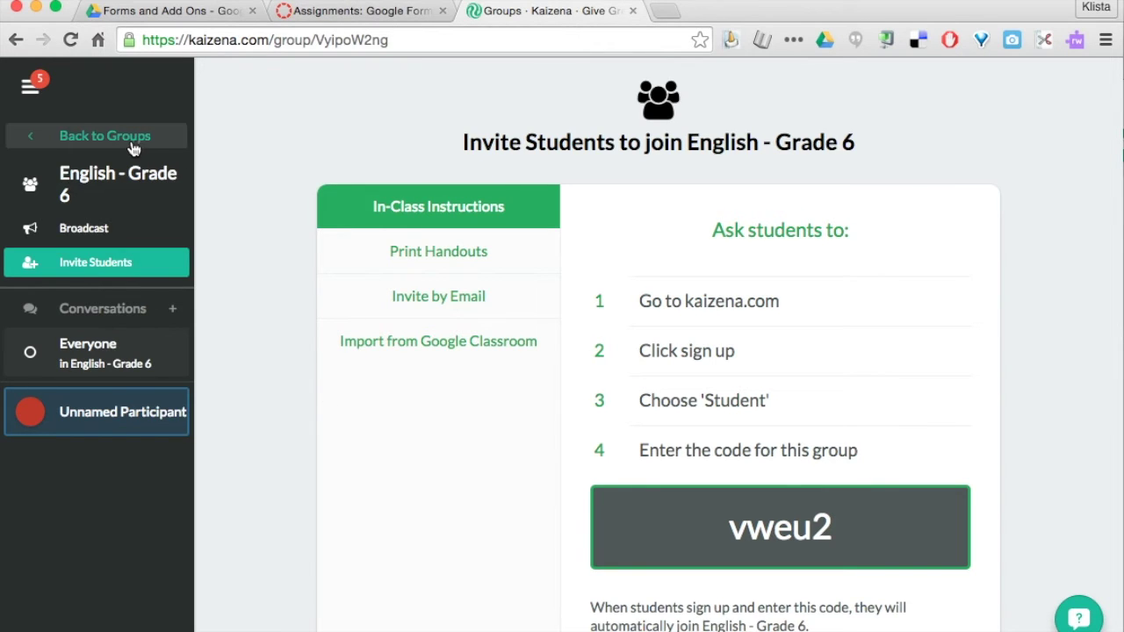
pyautogui.click(105, 137)
pyautogui.scroll(-2, 211, 422)
pyautogui.scroll(-1, 209, 422)
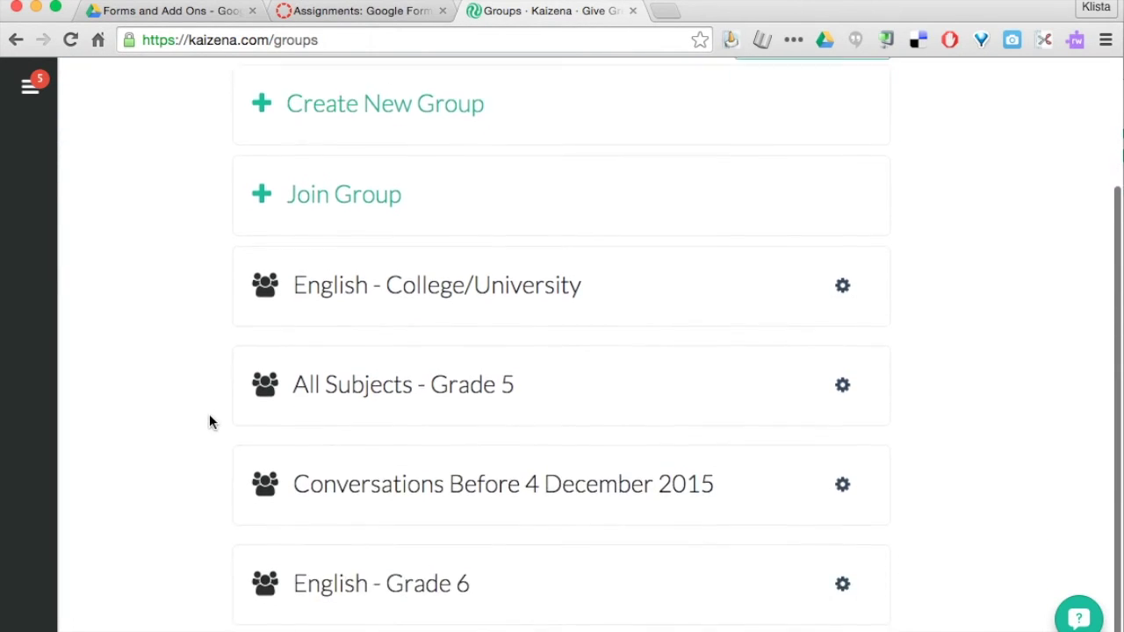
pyautogui.click(343, 597)
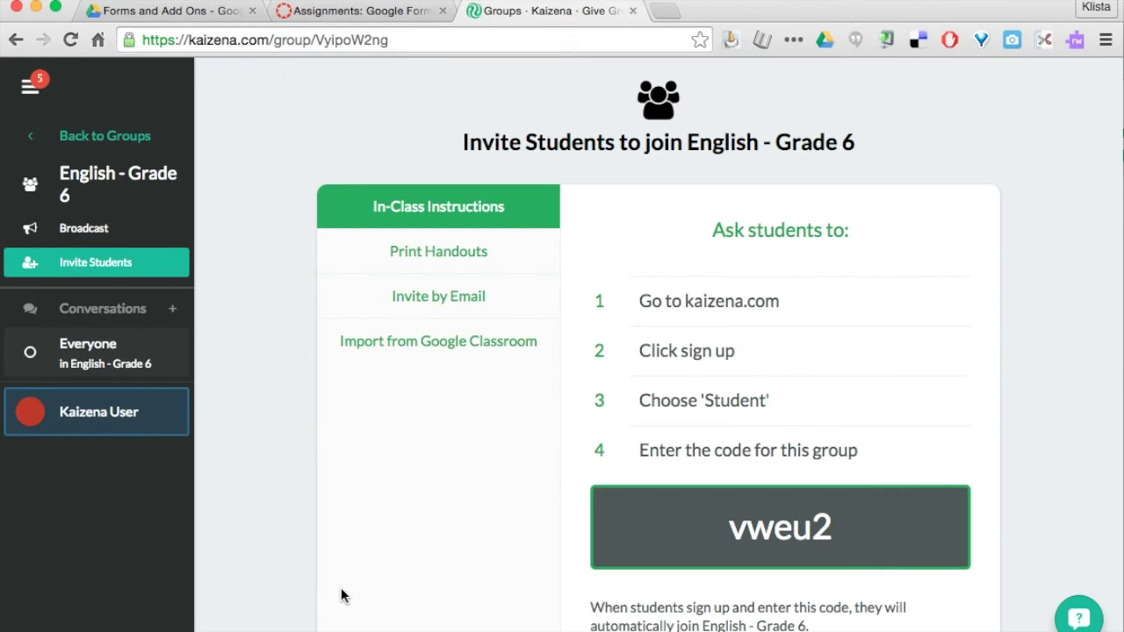
pyautogui.click(139, 420)
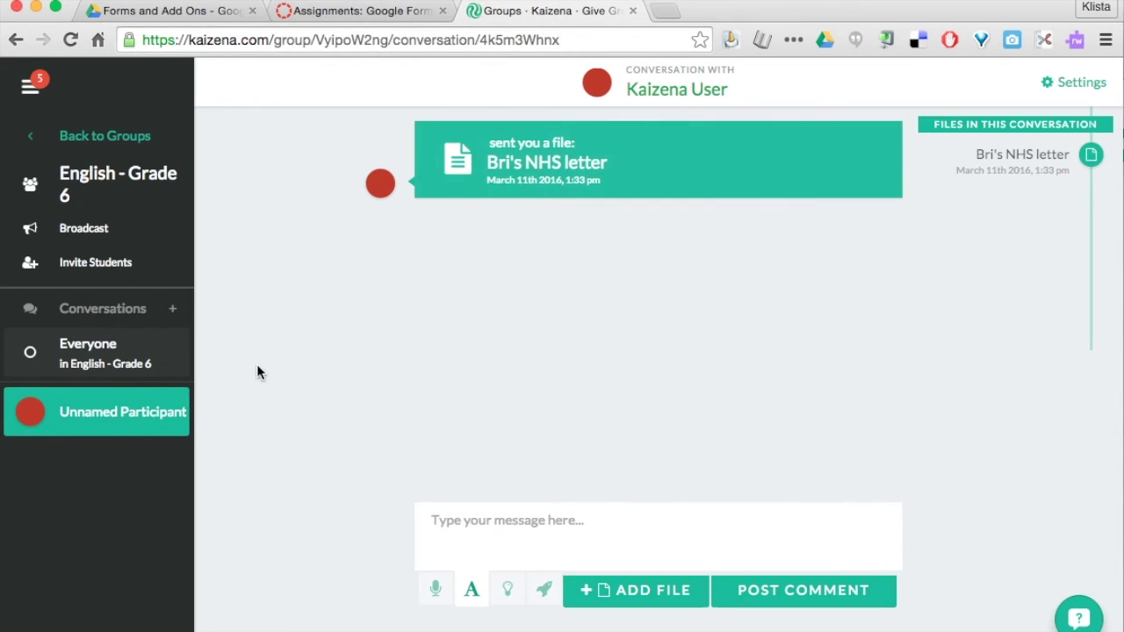
pyautogui.click(555, 167)
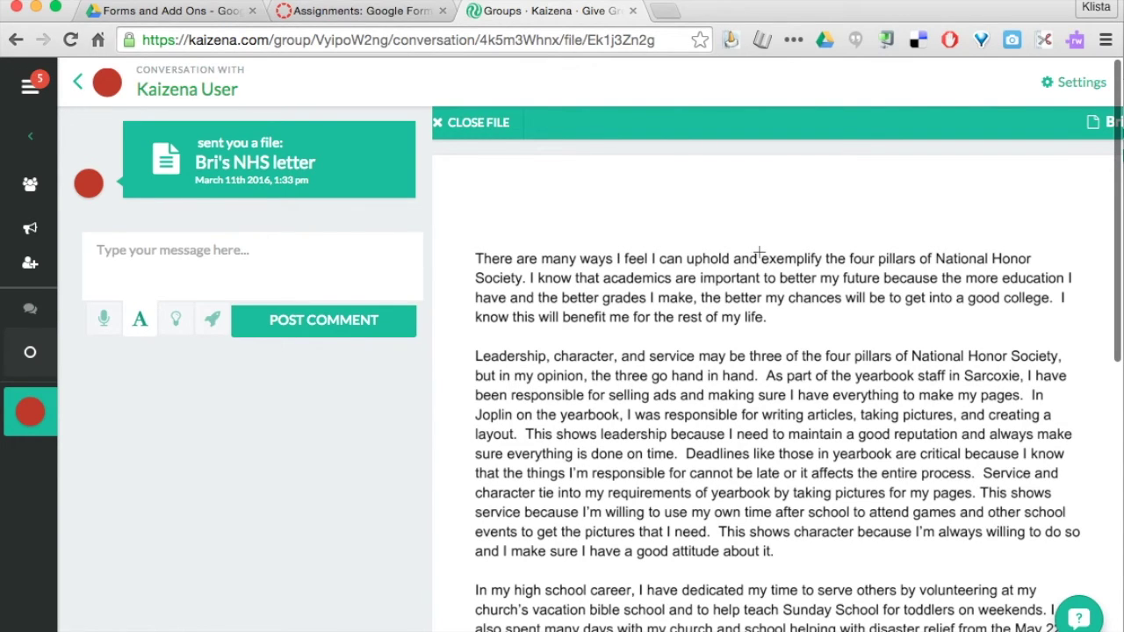
# Highlight 'exemplify' in the first line and record a 6-second voice comment on it.
pyautogui.moveTo(759, 254); pyautogui.dragTo(823, 268)
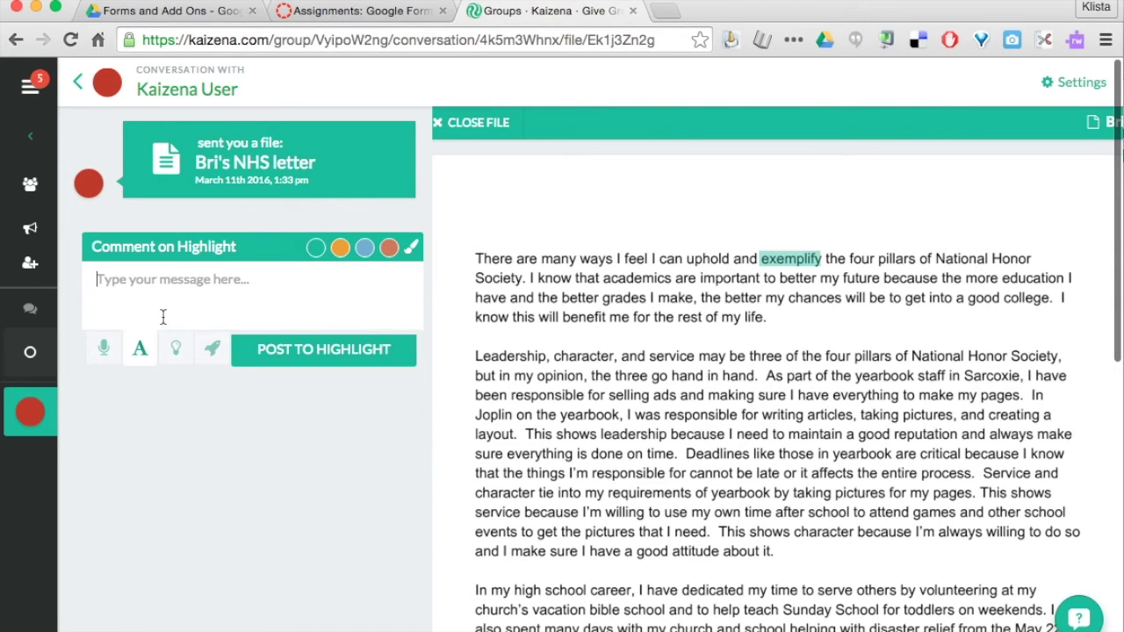
pyautogui.click(104, 351)
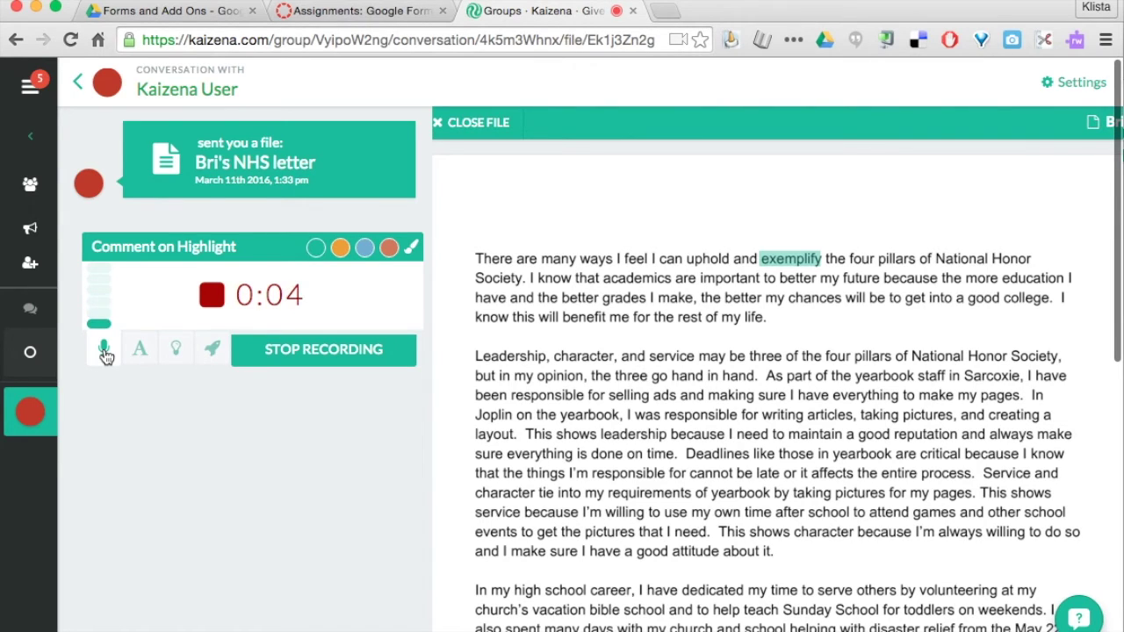
pyautogui.click(332, 348)
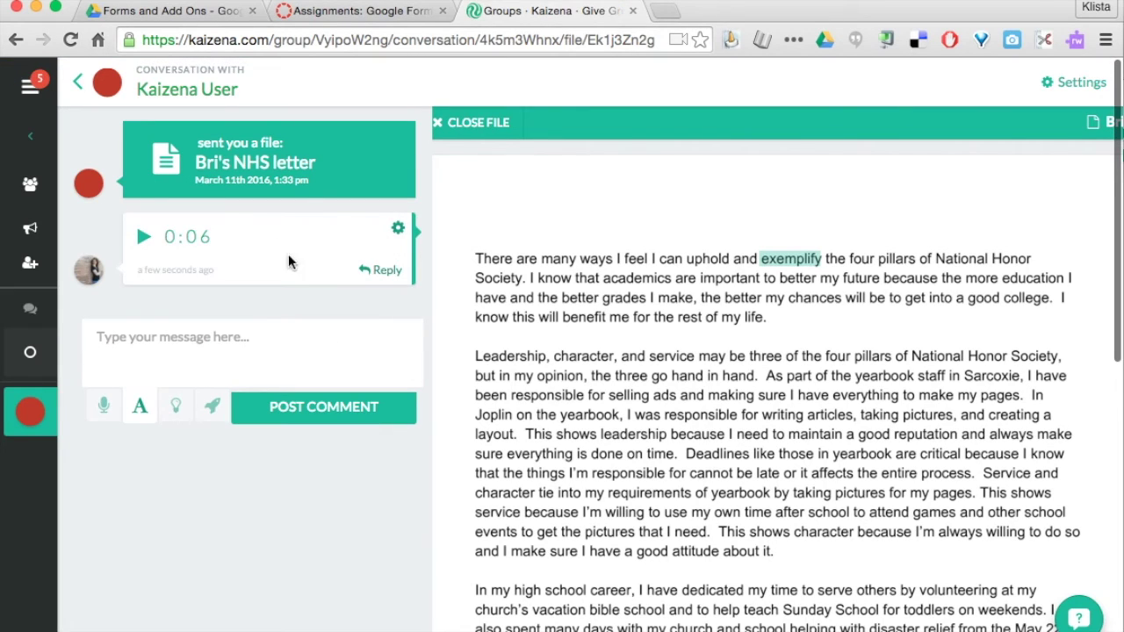
# Post 'Indent your paragraph.' on the phrase opening the Leadership paragraph.
pyautogui.scroll(-1, 541, 364)
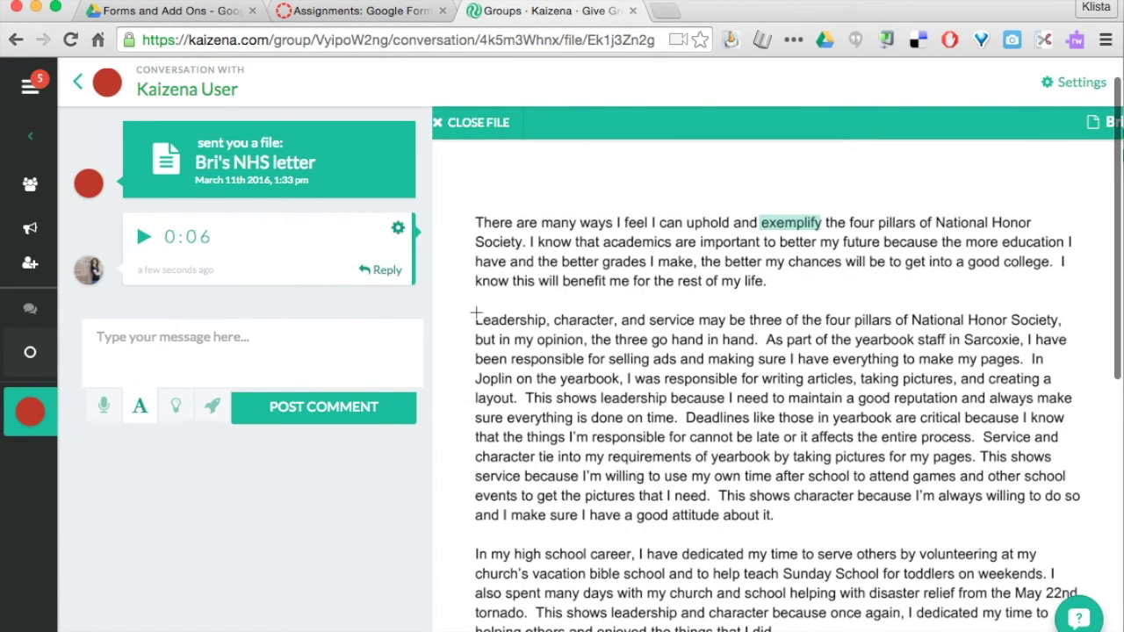
pyautogui.moveTo(477, 319); pyautogui.dragTo(782, 327)
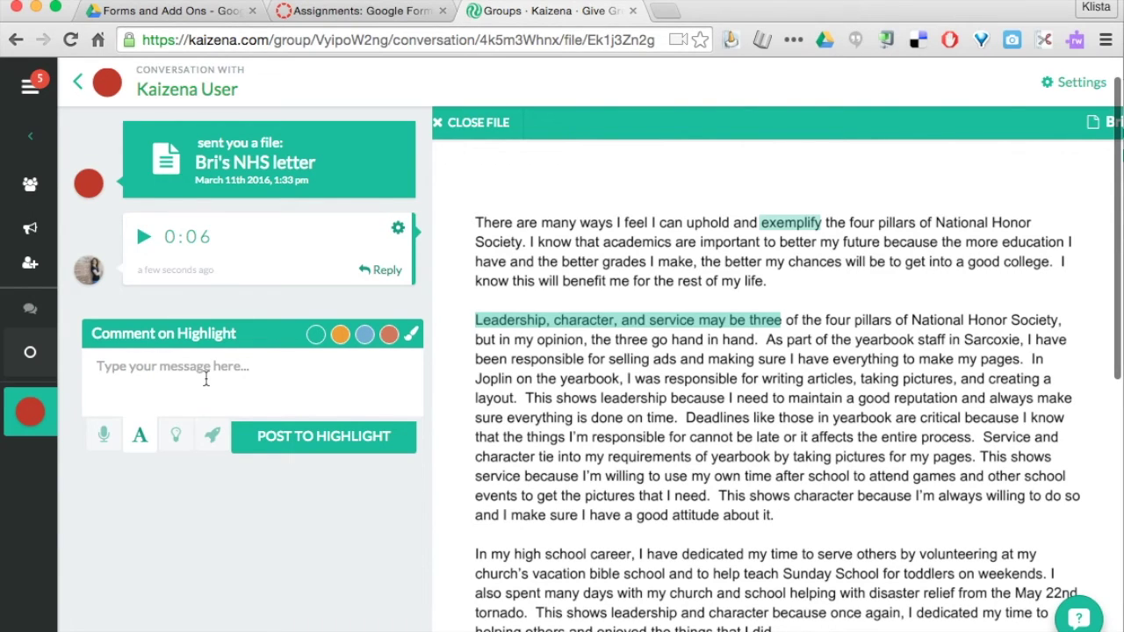
pyautogui.write('Indent your p')
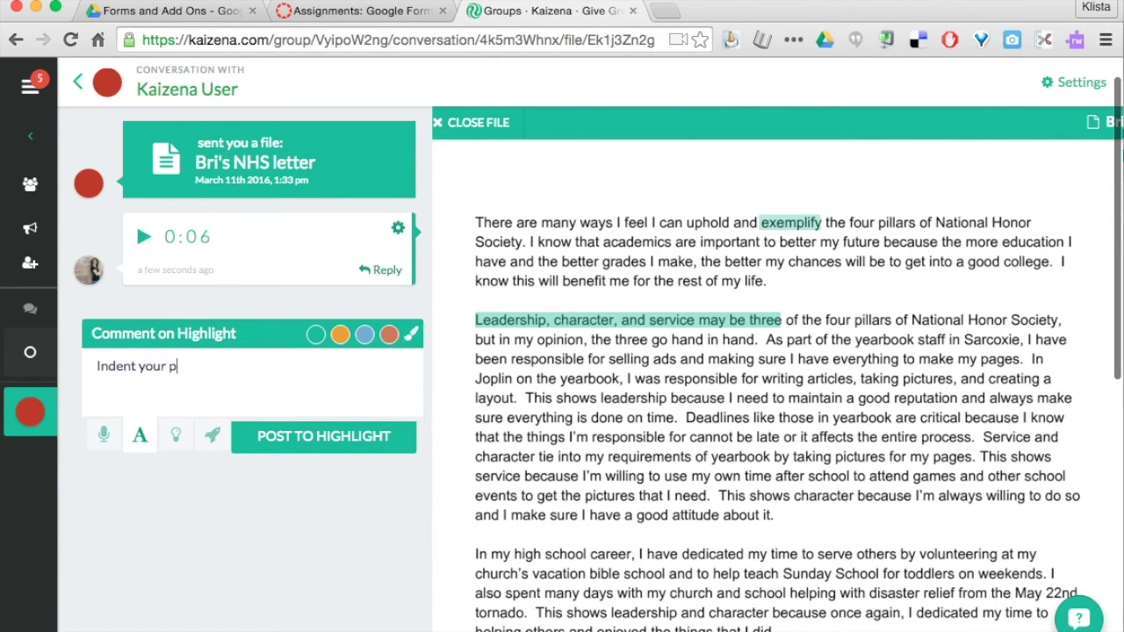
pyautogui.write('aragraph.')
pyautogui.click(289, 437)
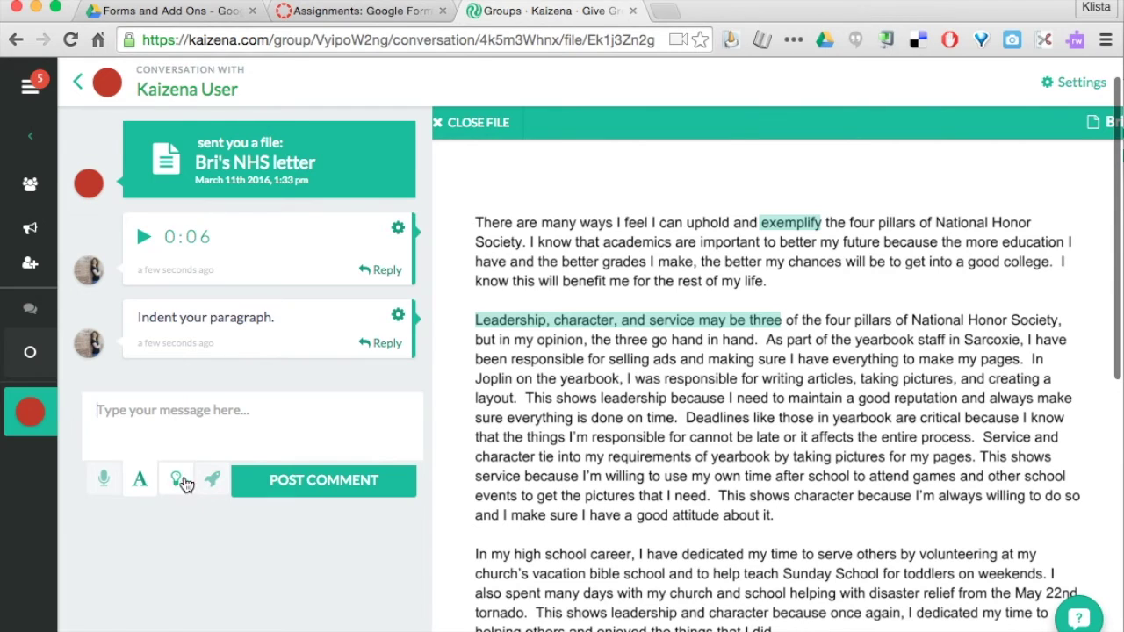
# Attach the Quotation Marks lesson to the high school paragraph's highlighted first sentence.
pyautogui.scroll(-2, 501, 463)
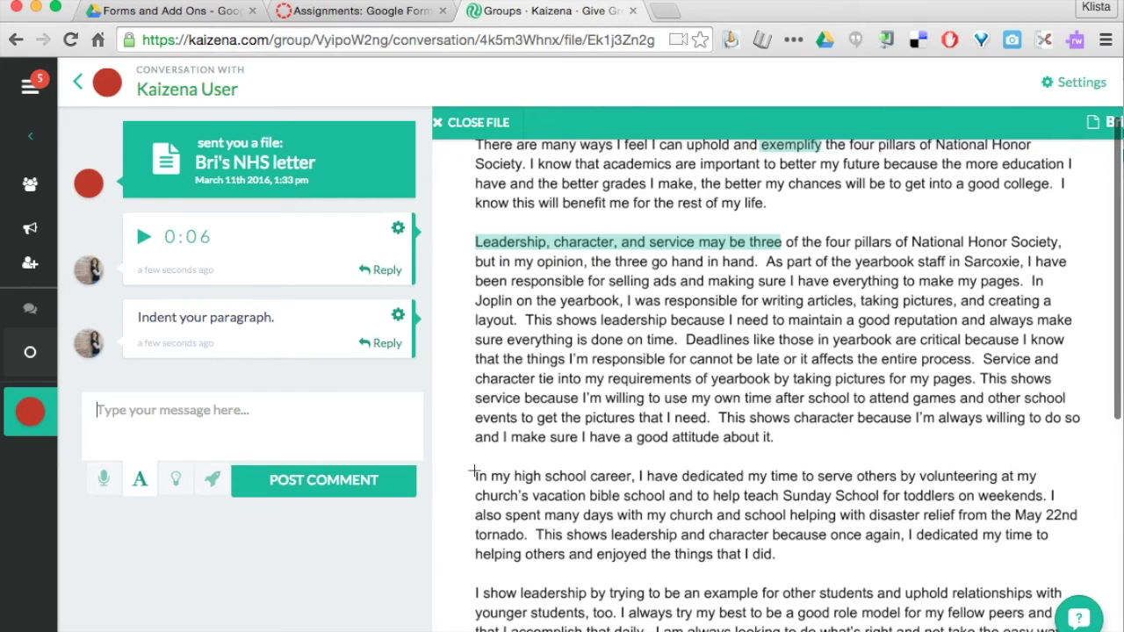
pyautogui.moveTo(474, 473); pyautogui.dragTo(1048, 505)
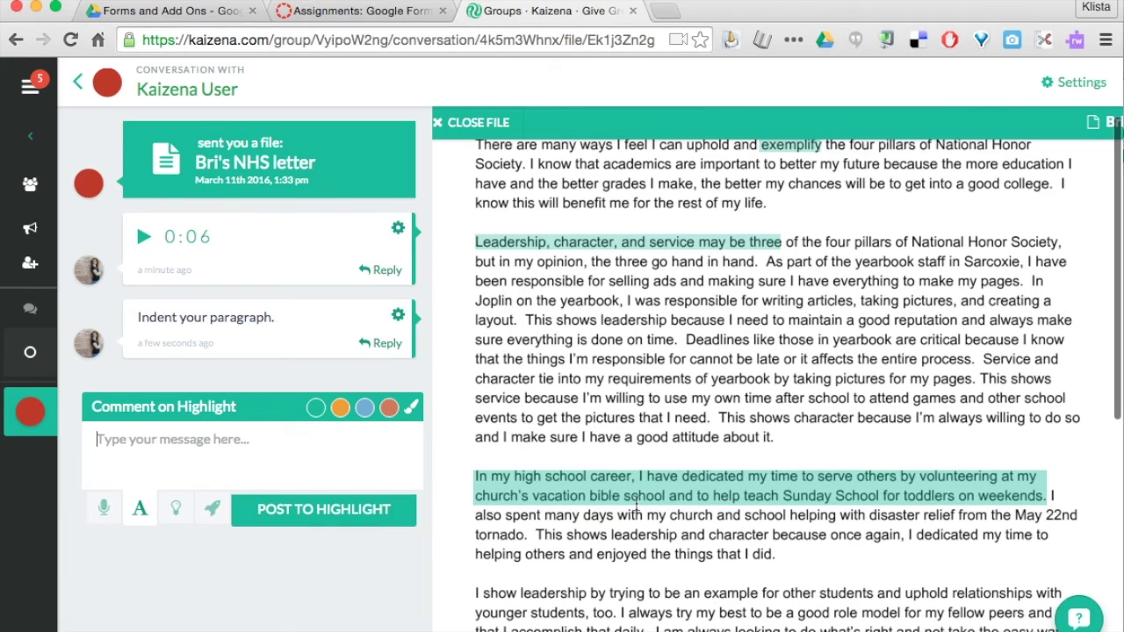
pyautogui.click(178, 512)
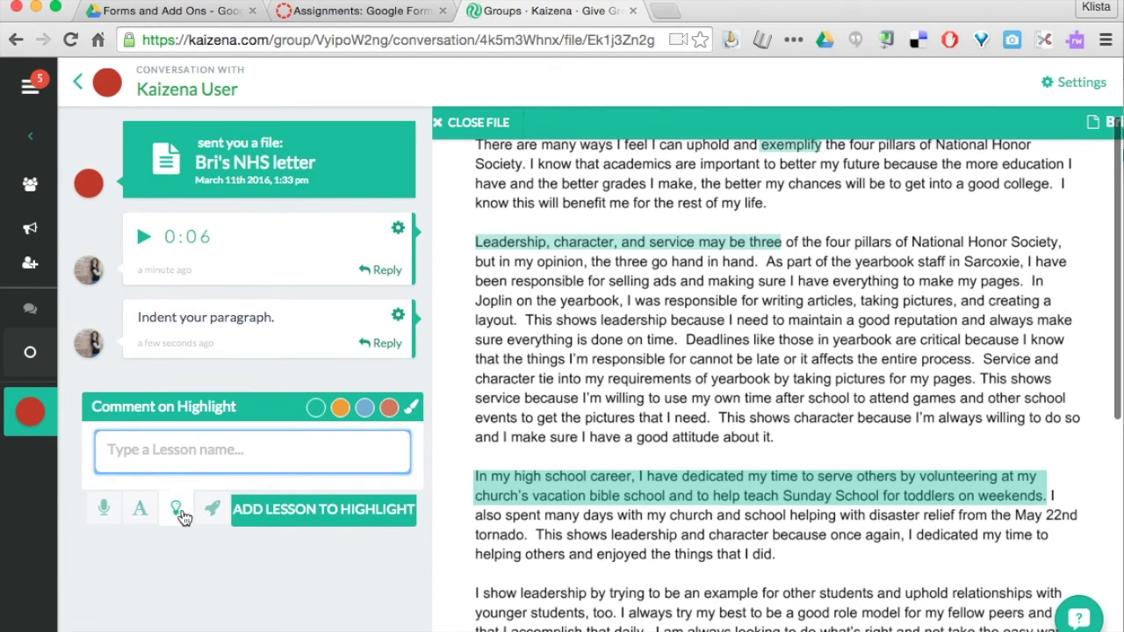
pyautogui.click(186, 453)
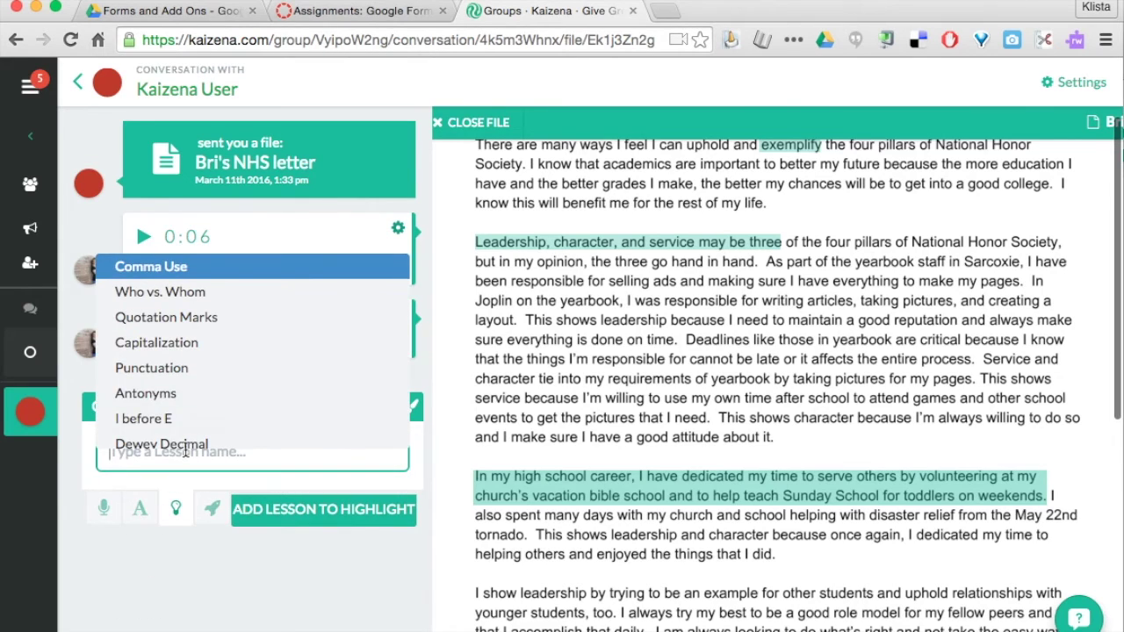
pyautogui.click(207, 319)
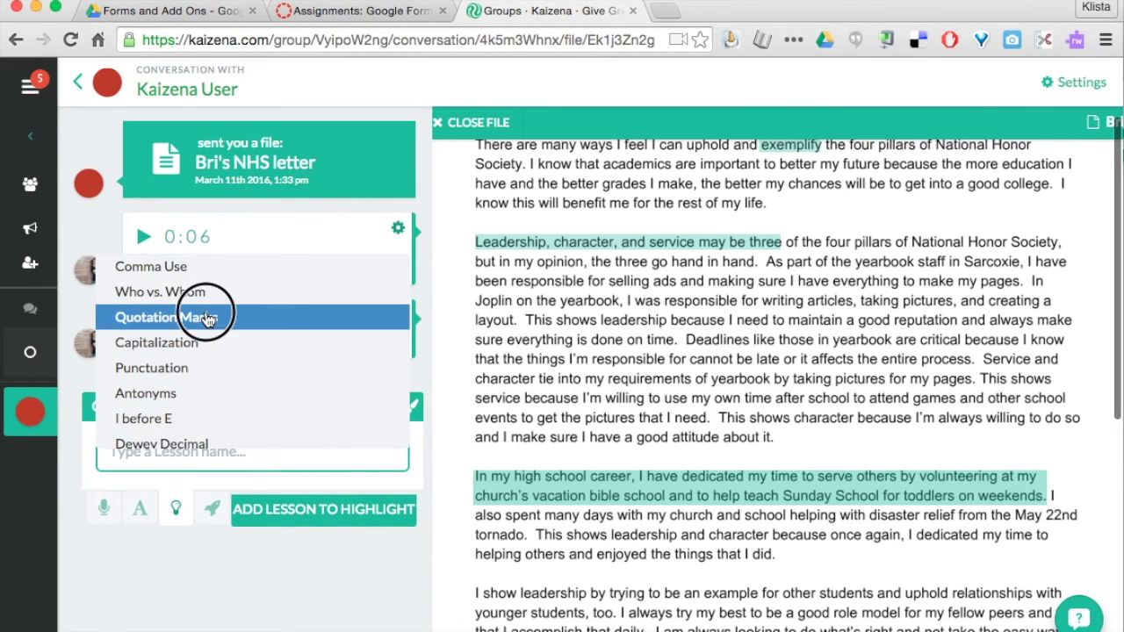
pyautogui.click(307, 517)
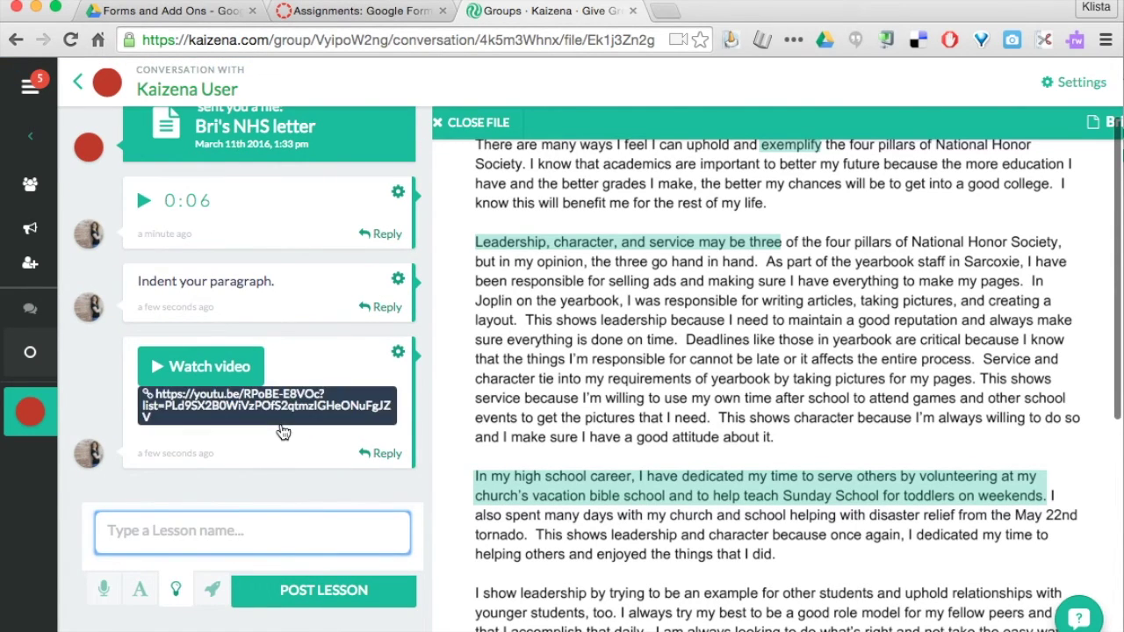
pyautogui.click(259, 319)
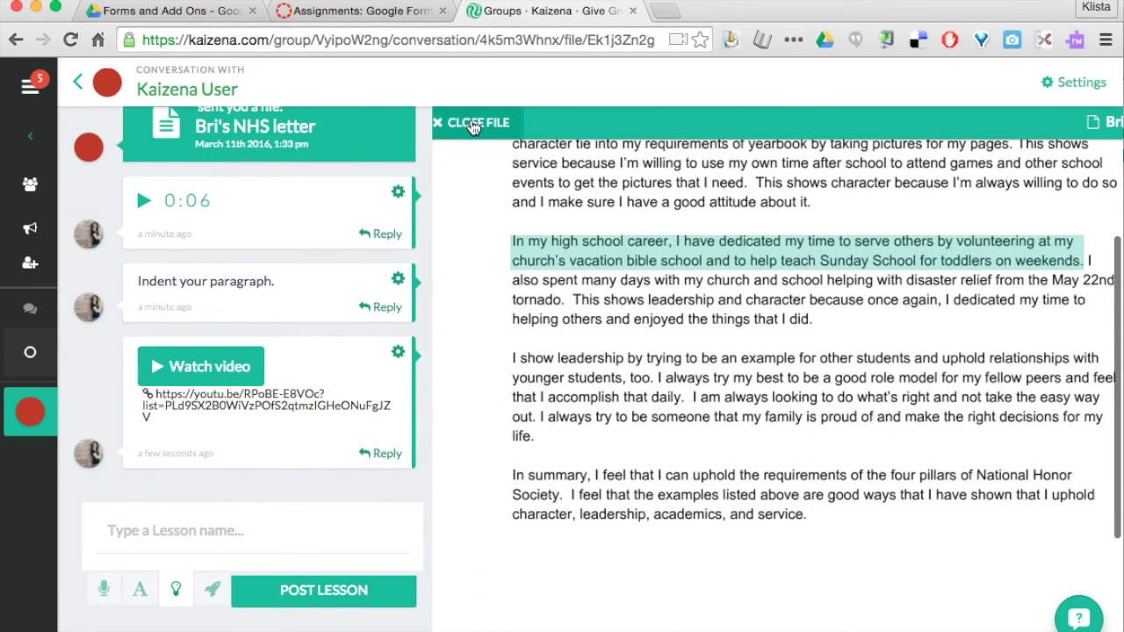
# Close the letter, review its voice, text and video comments, then view both Chrome windows side by side.
pyautogui.click(472, 125)
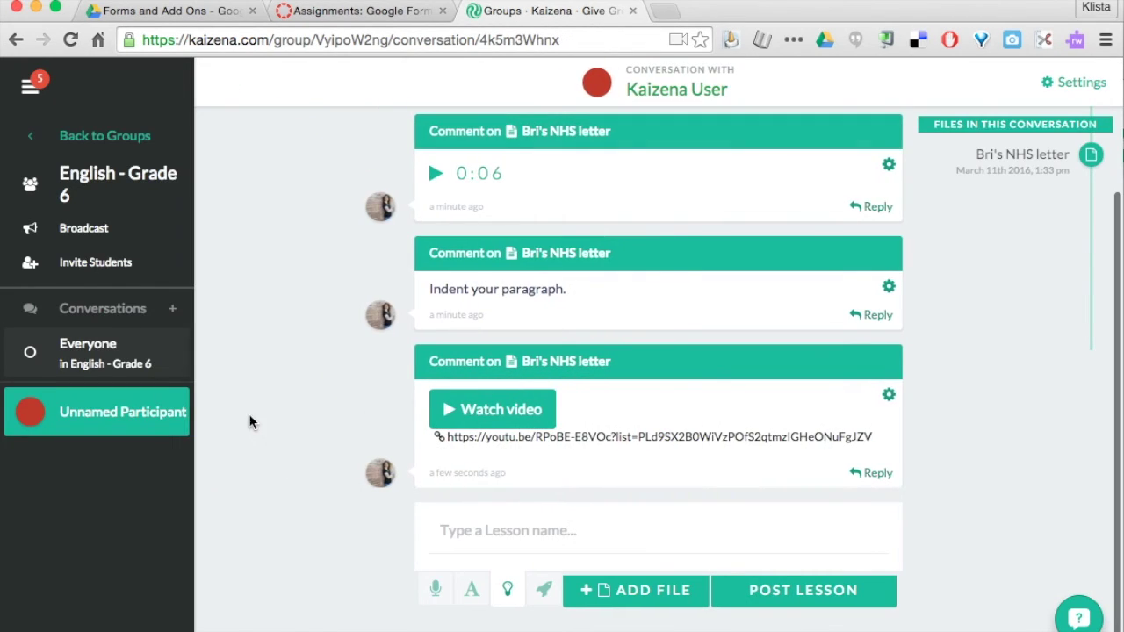
pyautogui.scroll(2, 401, 344)
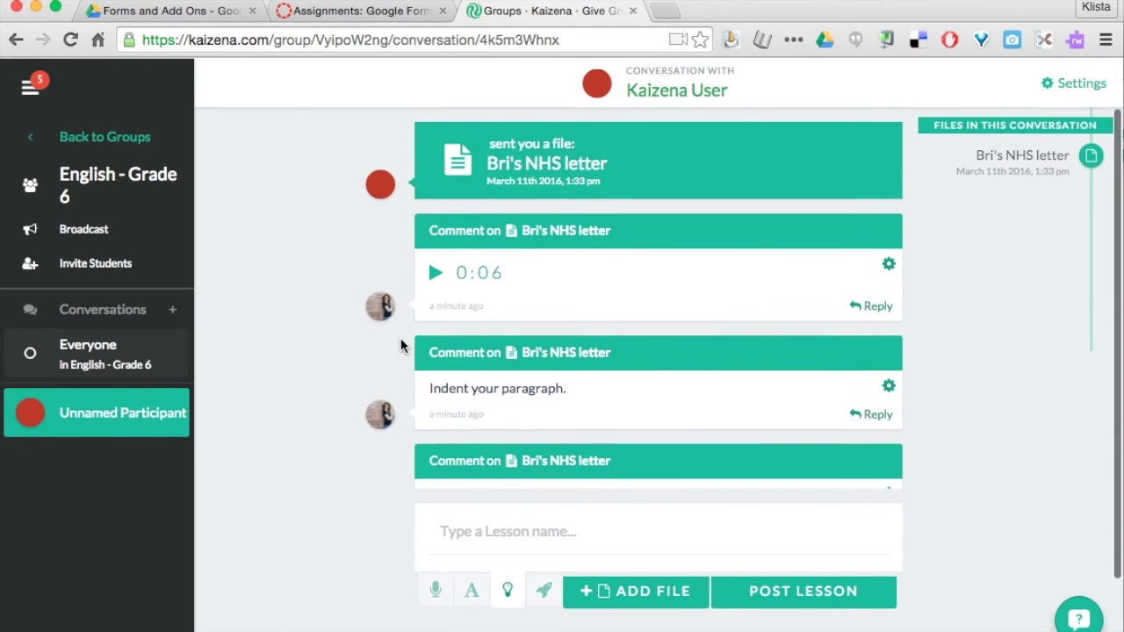
pyautogui.scroll(-3, 475, 434)
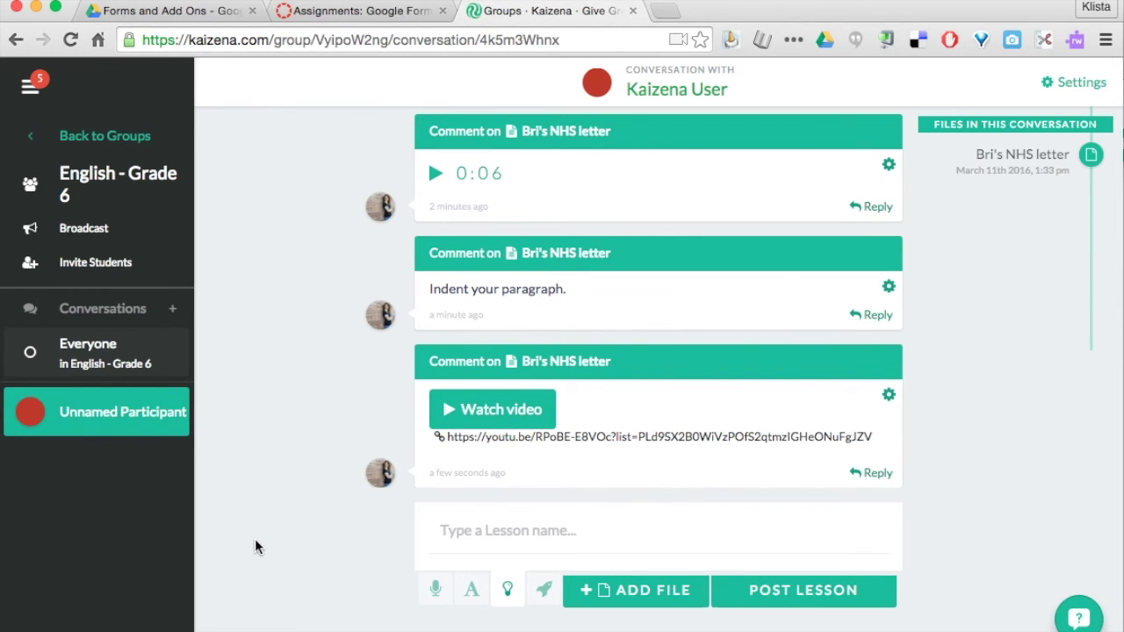
pyautogui.hotkey('ctrl', 'Down')
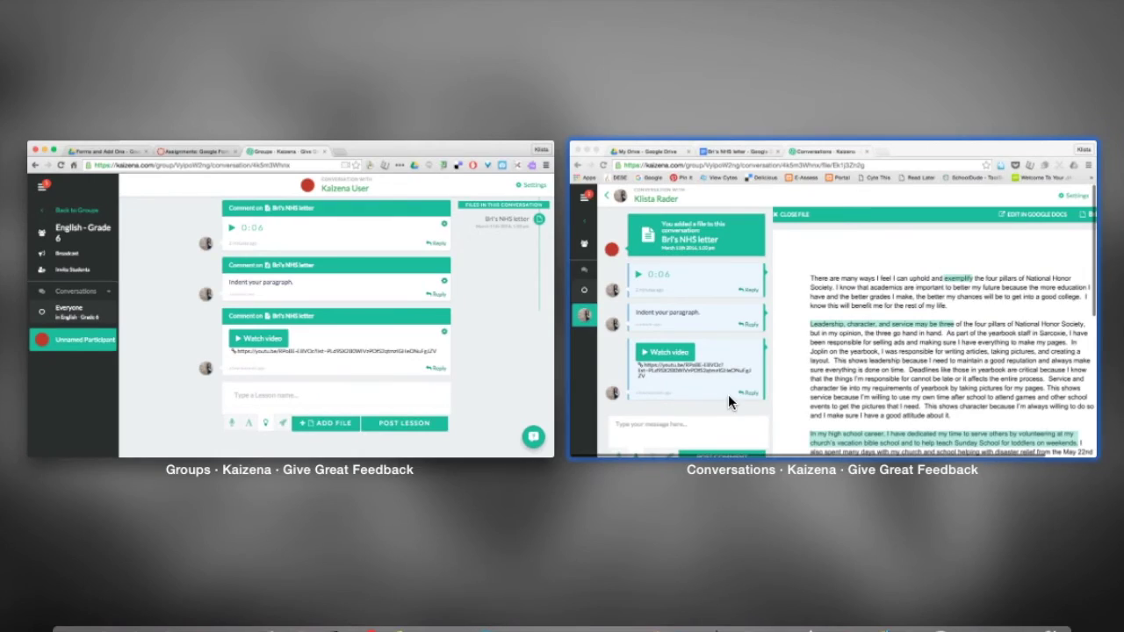
# Switch to the other conversation window and play back its voice comment.
pyautogui.click(729, 394)
pyautogui.scroll(-1, 418, 341)
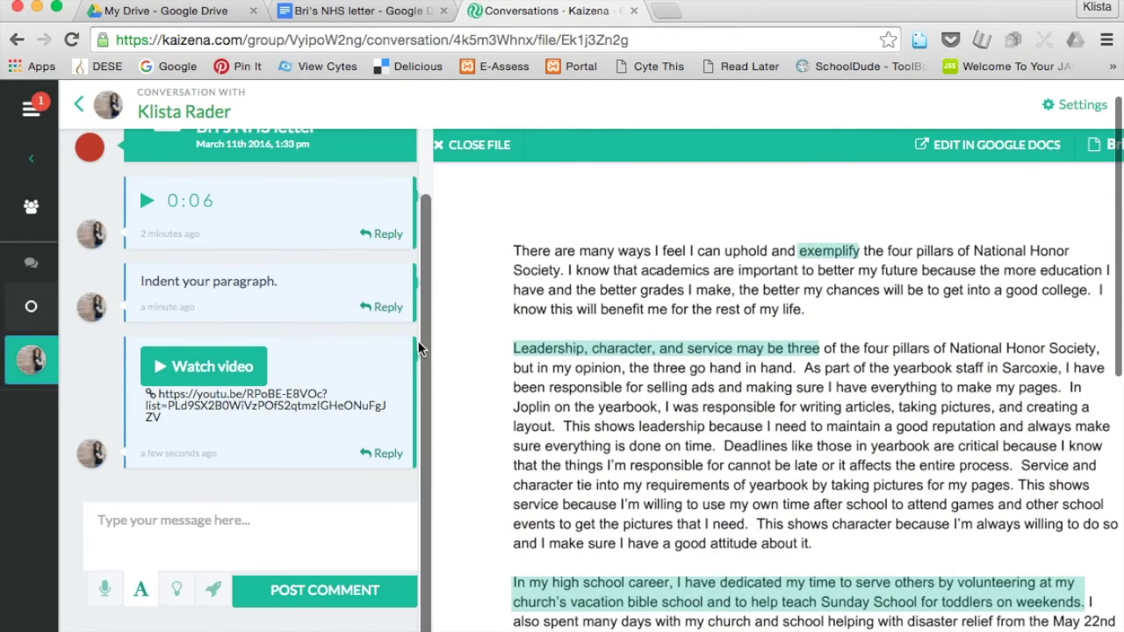
pyautogui.scroll(3, 149, 280)
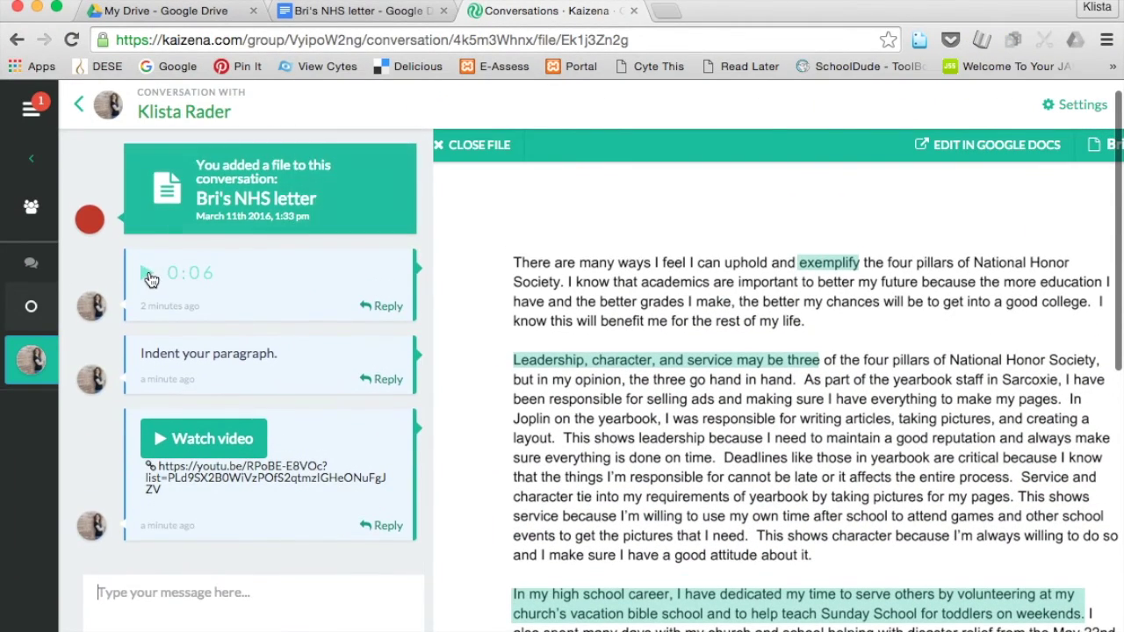
pyautogui.click(149, 274)
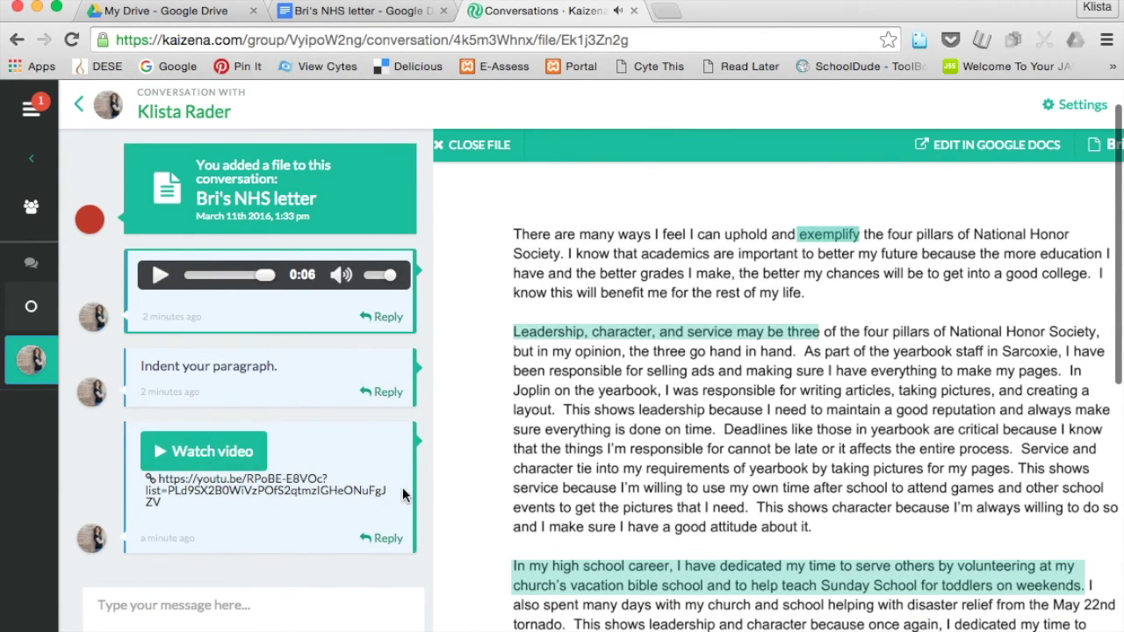
# Load the lesson video in the comment, then close the Kaizena conversation tab.
pyautogui.scroll(-2, 507, 511)
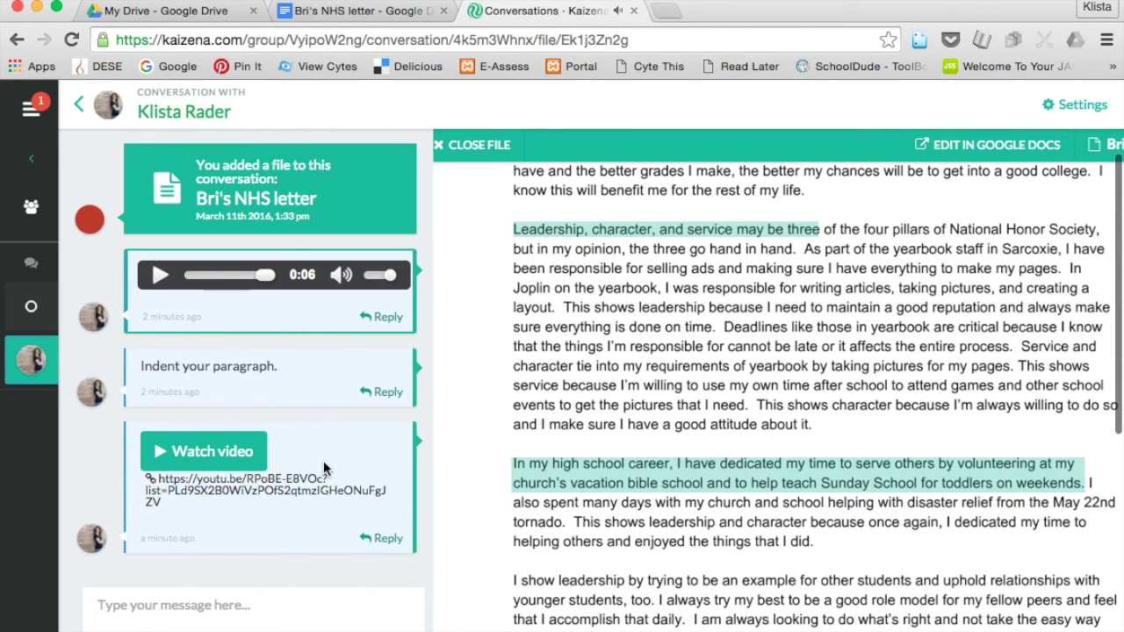
pyautogui.click(209, 460)
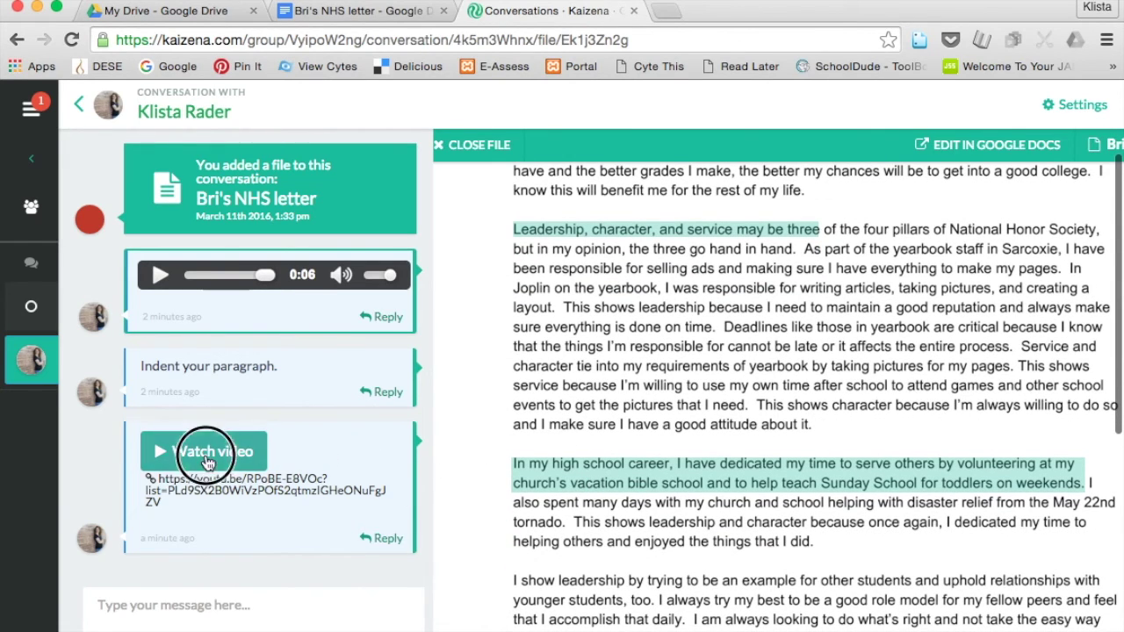
pyautogui.scroll(-2, 104, 527)
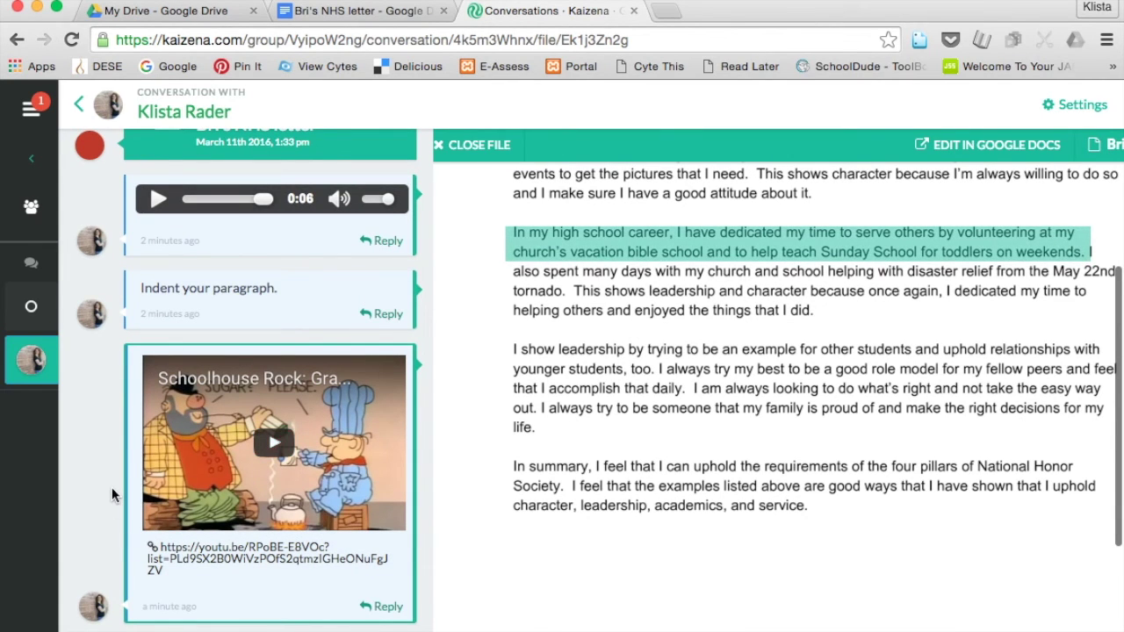
pyautogui.scroll(-3, 111, 487)
pyautogui.scroll(4, 112, 488)
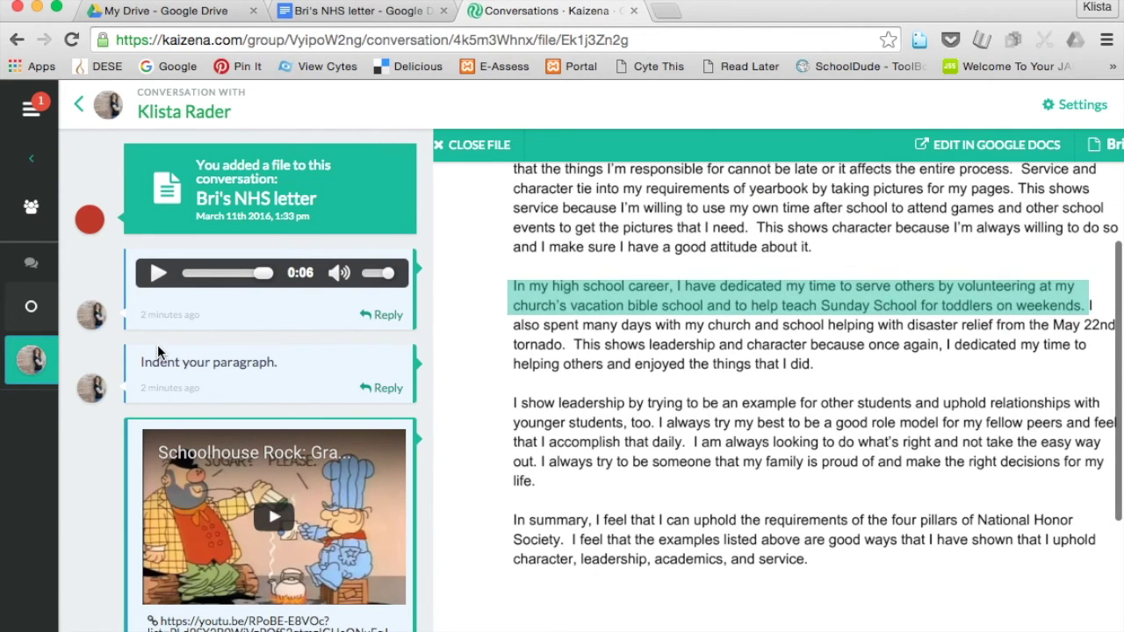
pyautogui.press('super+w')
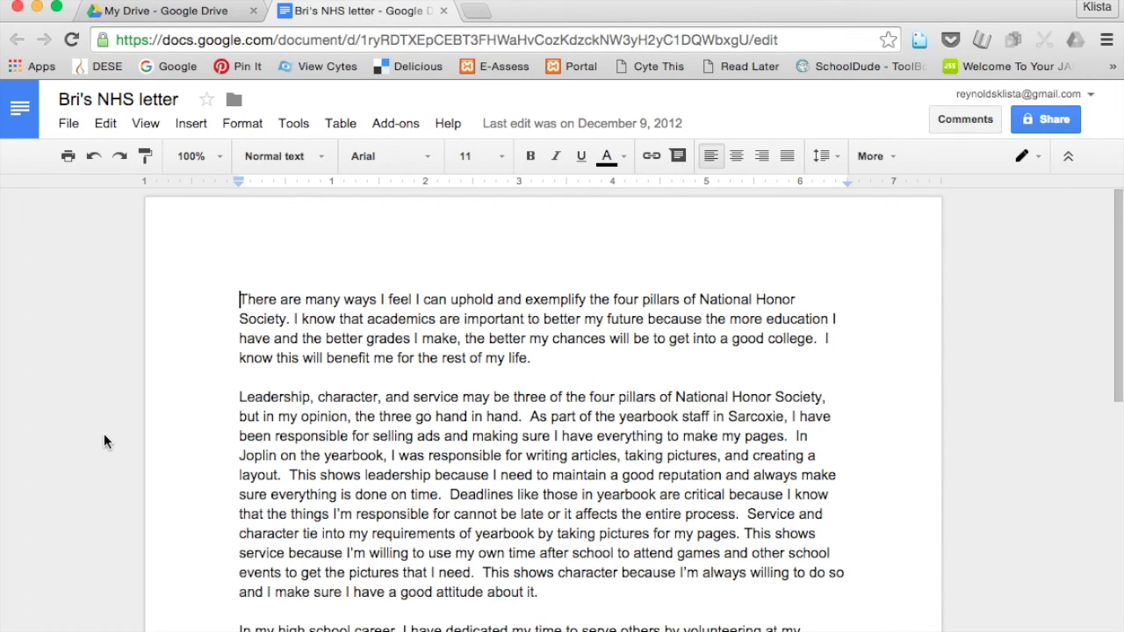
# Open the Kaizena Shortcut sidebar from the Add-ons menu beside the NHS letter.
pyautogui.click(392, 125)
pyautogui.moveTo(393, 167)
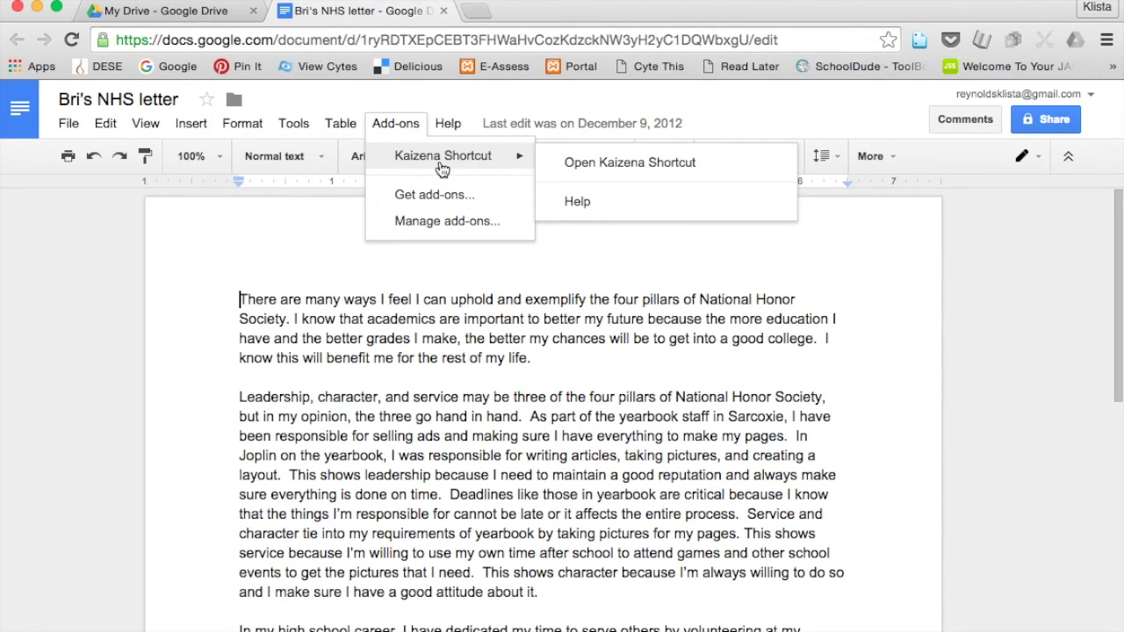
pyautogui.click(558, 167)
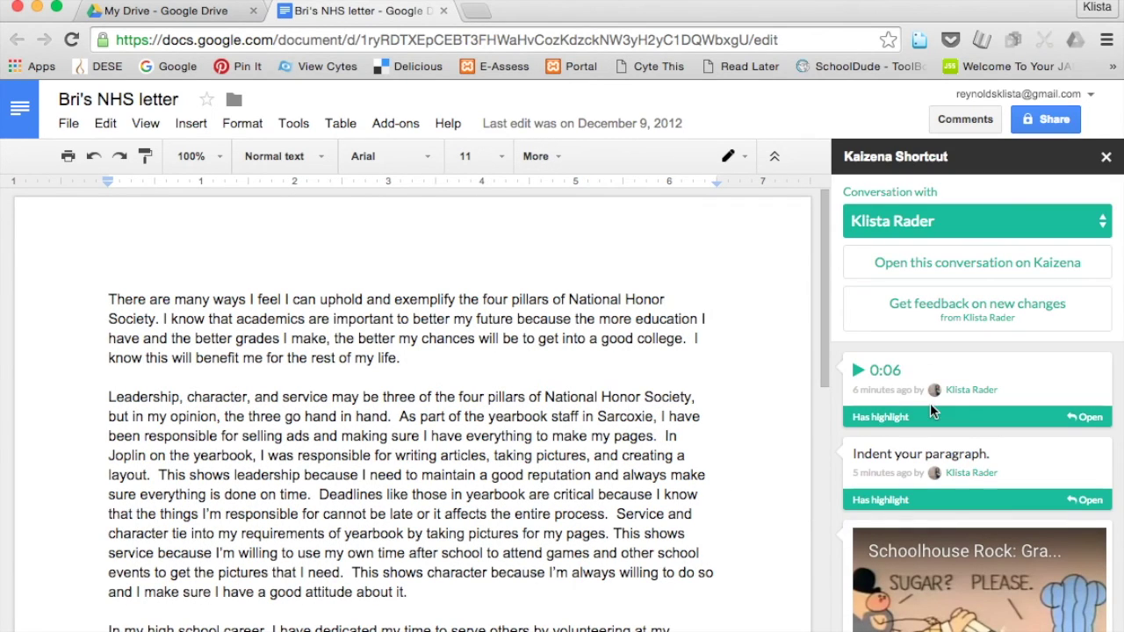
# Play the 0:06 voice comment and scroll through the indent note and Schoolhouse Rock video.
pyautogui.scroll(-3, 930, 403)
pyautogui.scroll(3, 934, 413)
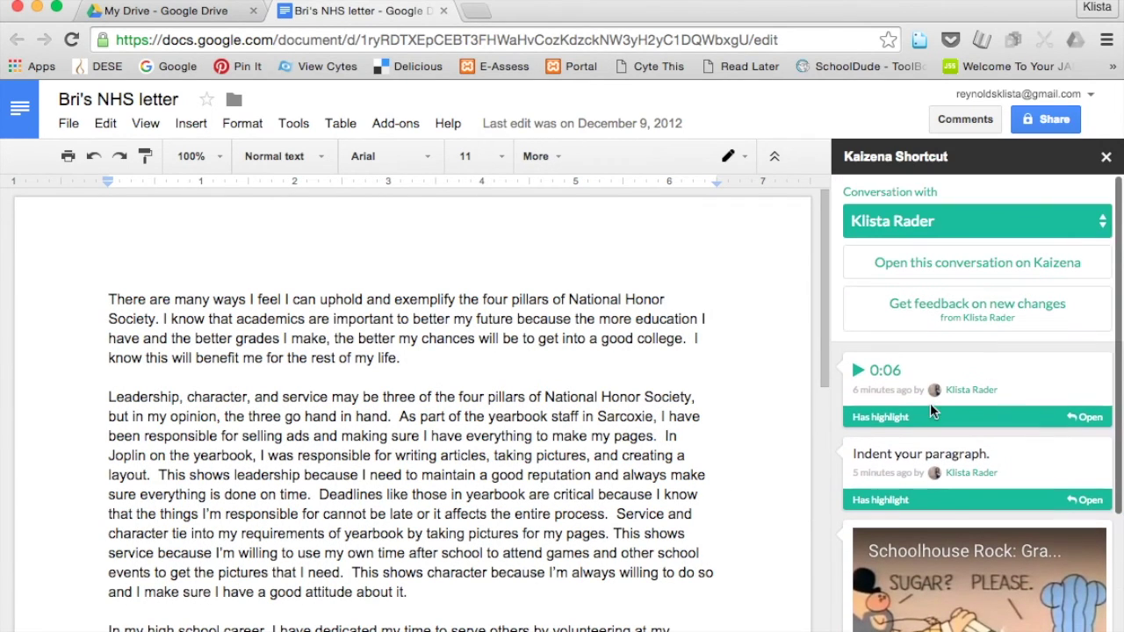
pyautogui.click(858, 373)
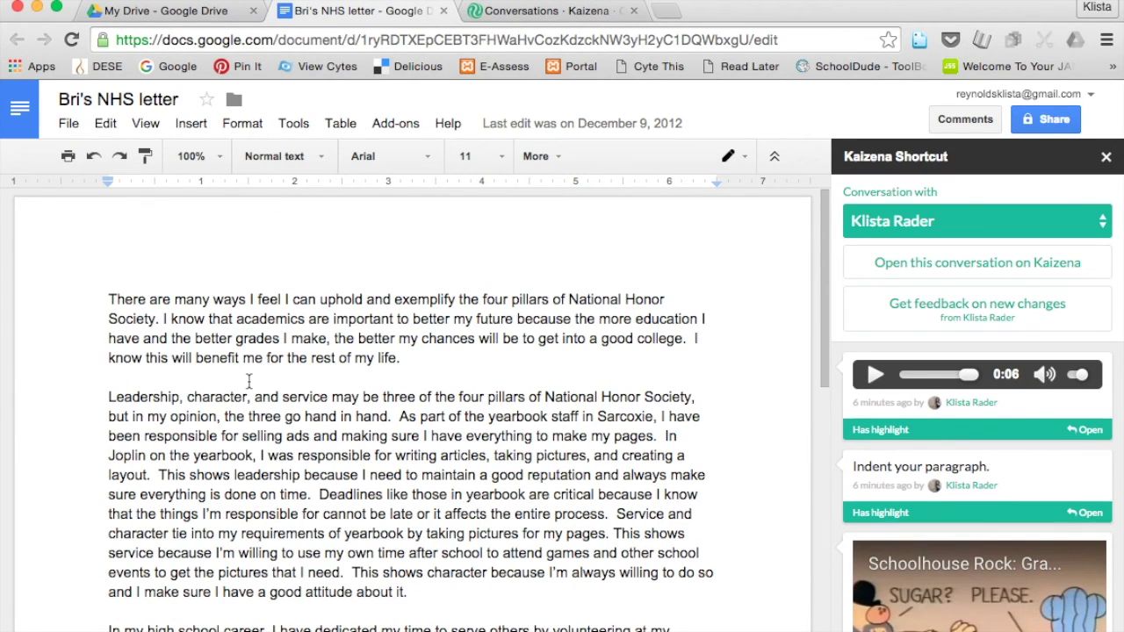
pyautogui.scroll(-1, 468, 477)
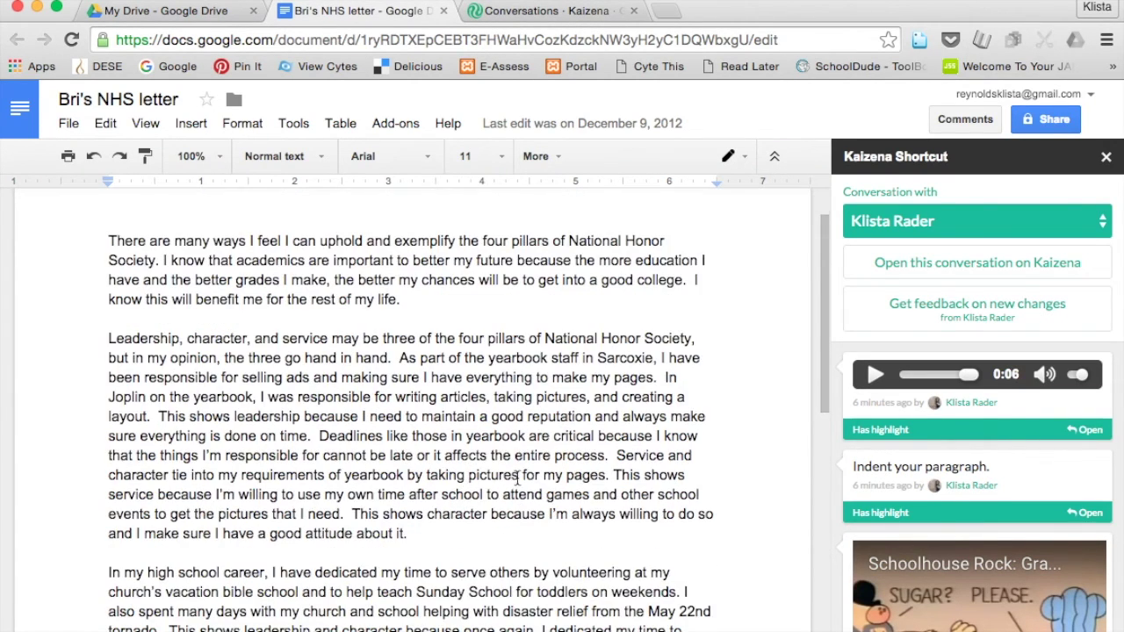
pyautogui.scroll(-3, 876, 536)
pyautogui.scroll(-1, 876, 536)
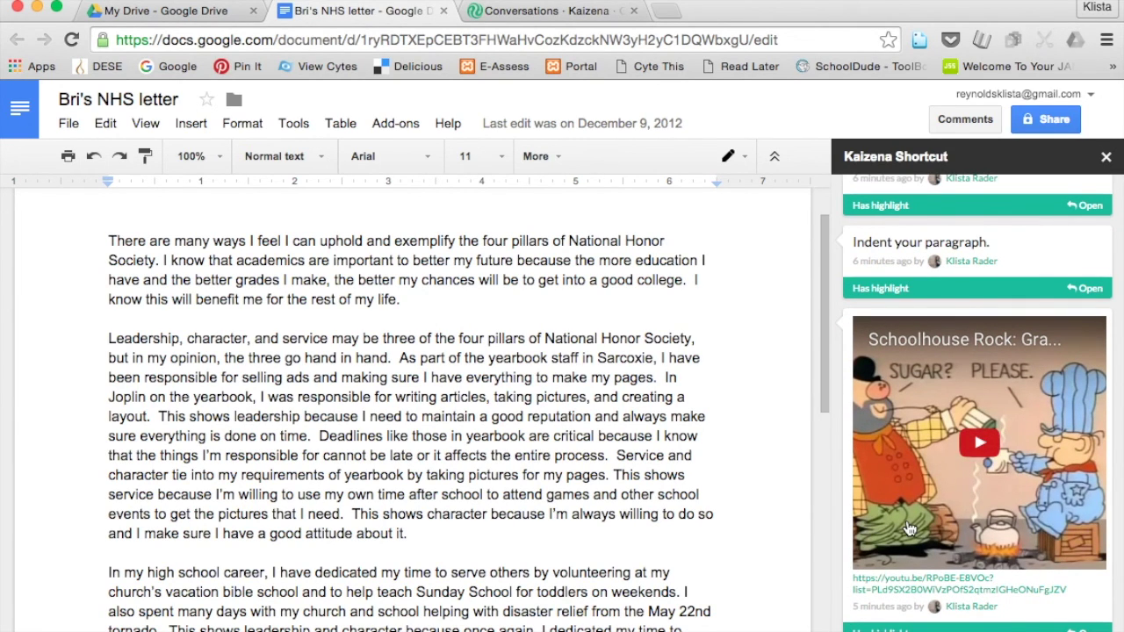
# Return to the teacher's Kaizena groups window showing the English - Grade 6 conversation and its comments.
pyautogui.click(548, 16)
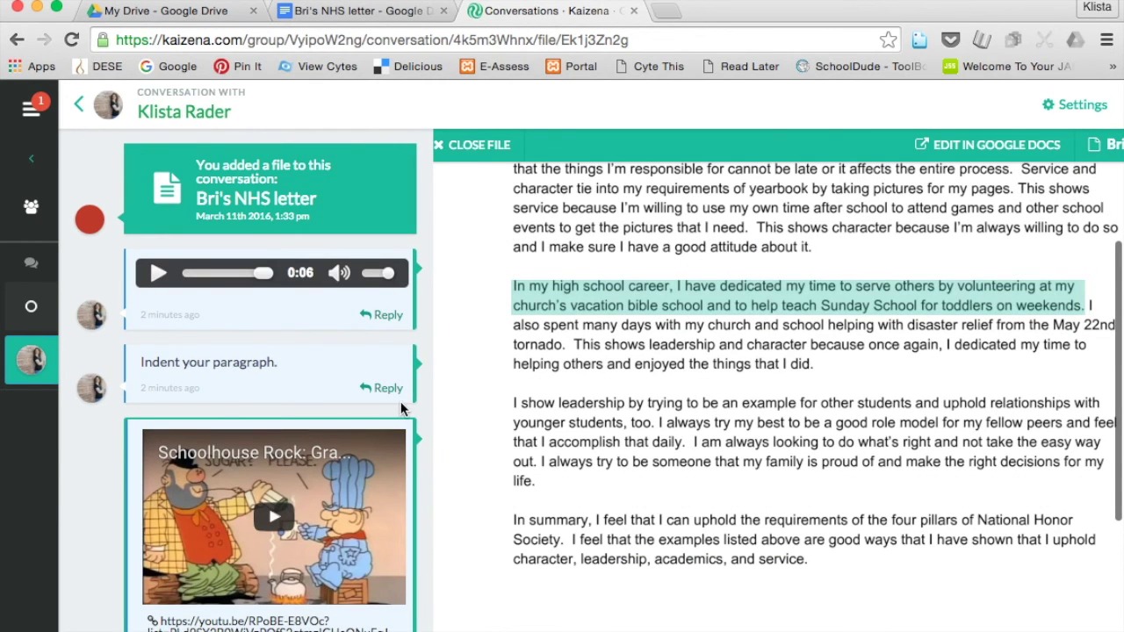
pyautogui.scroll(5, 504, 419)
pyautogui.scroll(1, 504, 420)
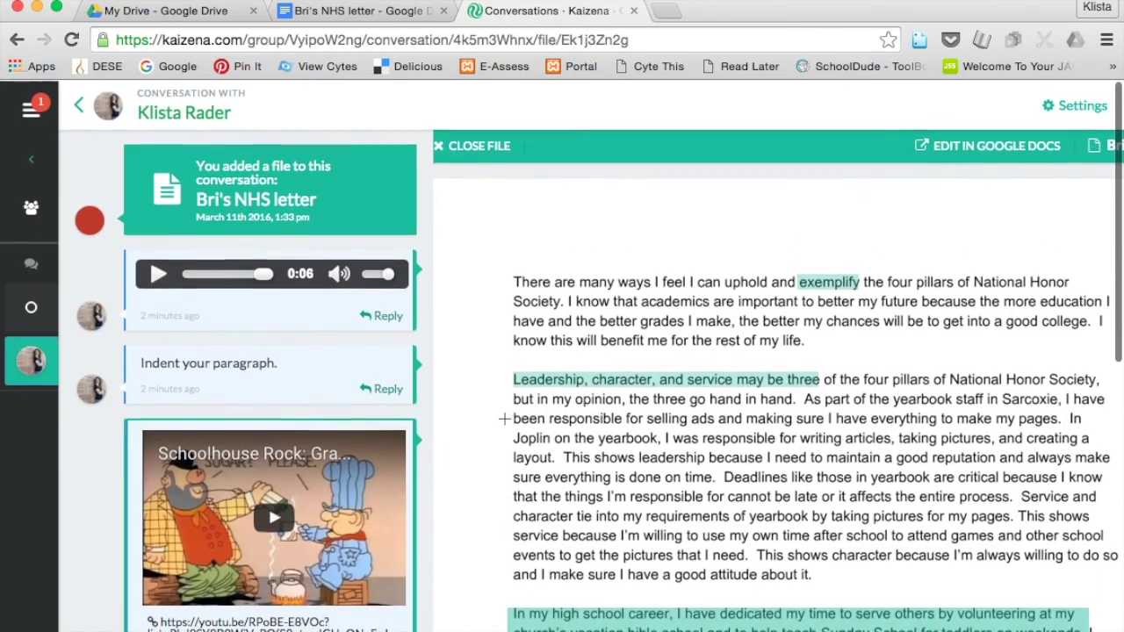
pyautogui.hscroll(3, 505, 418)
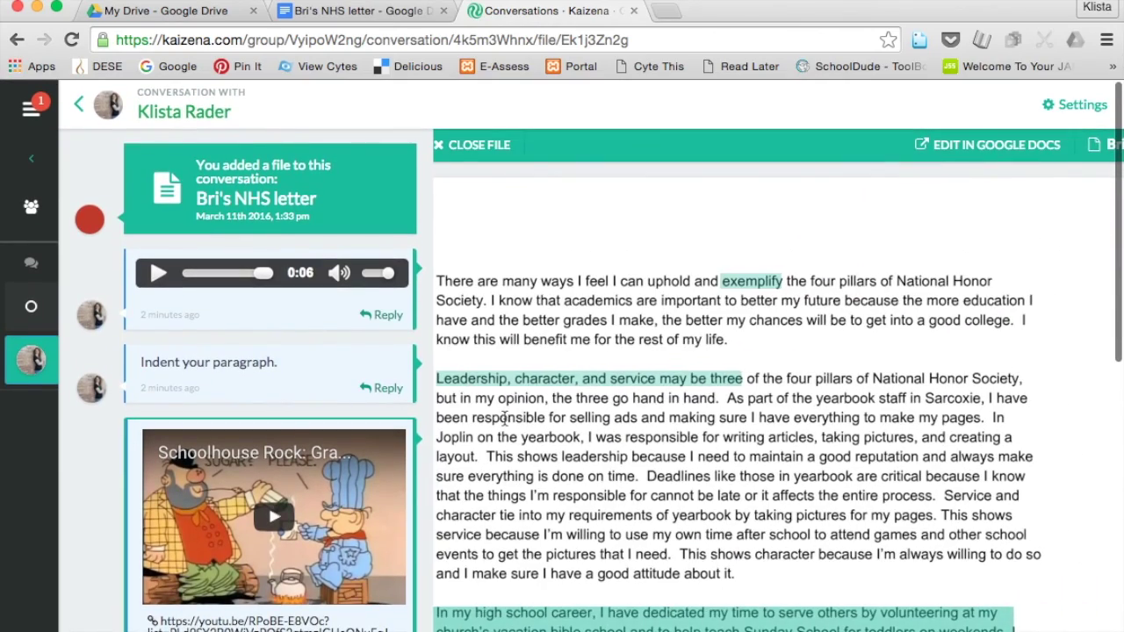
pyautogui.hotkey('ctrl', 'Down')
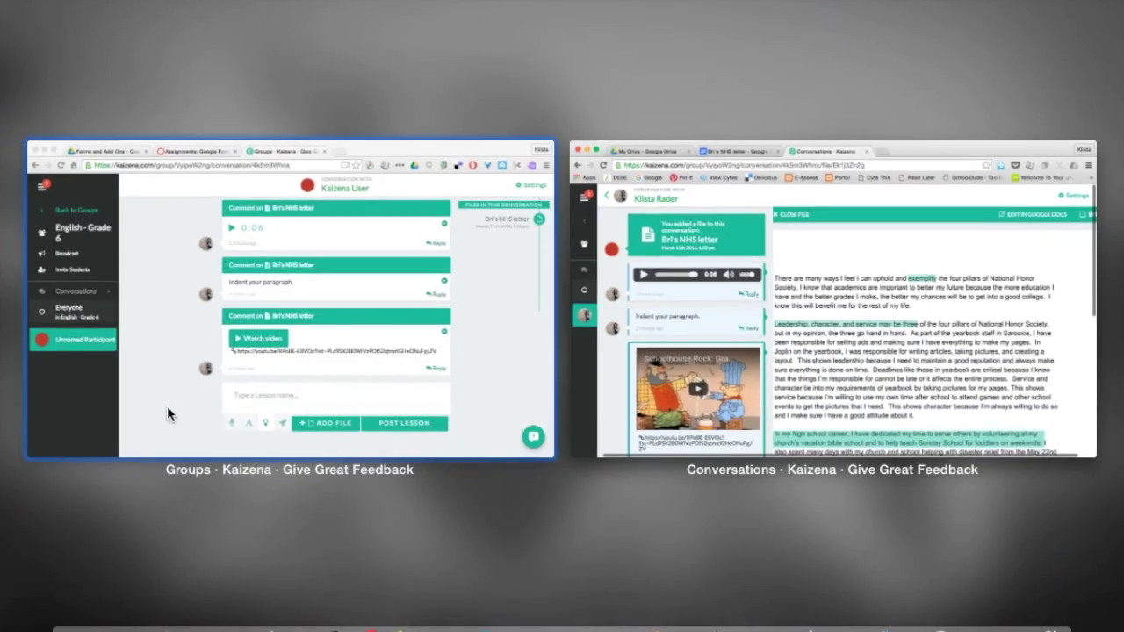
pyautogui.click(167, 405)
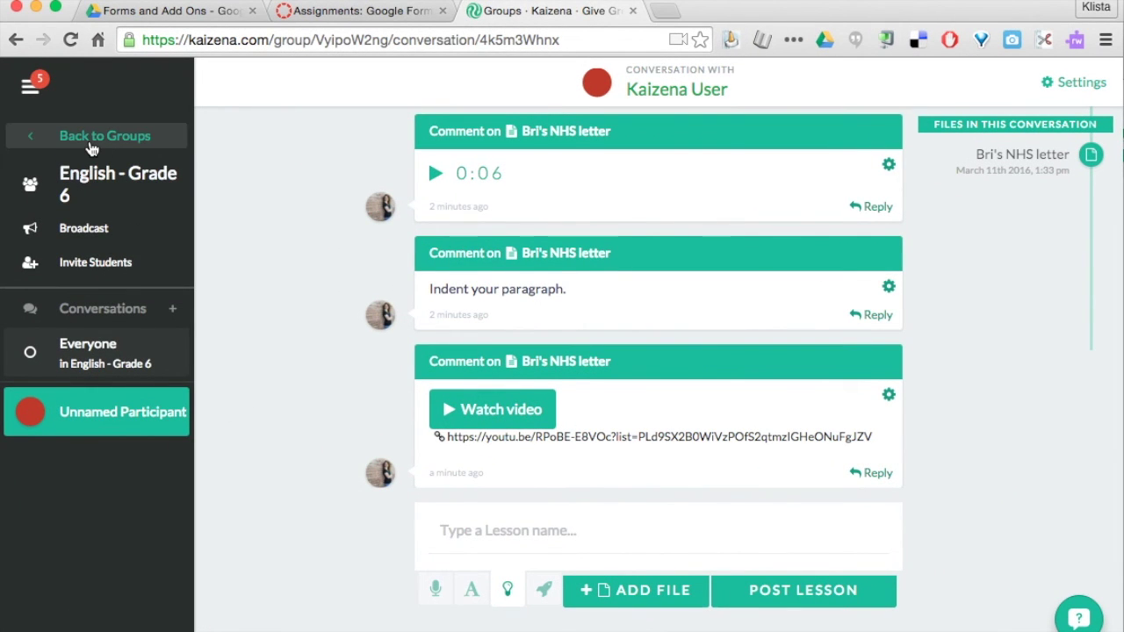
pyautogui.click(32, 86)
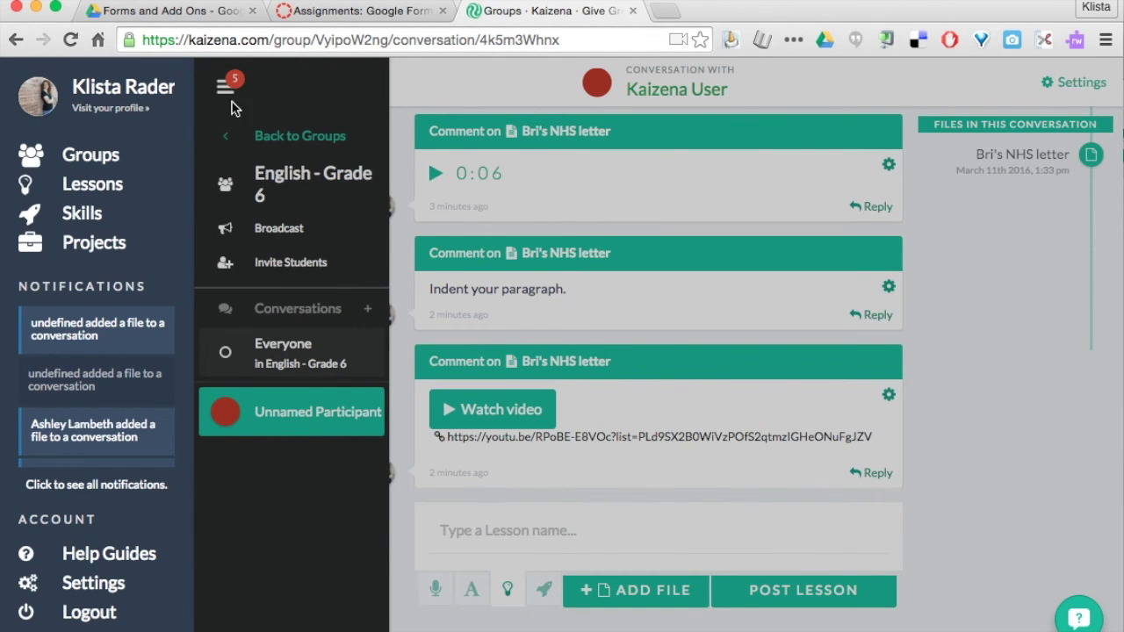
# Create a new lesson named 'Capitalizing' on the Lessons page and start attaching a link to it.
pyautogui.click(95, 187)
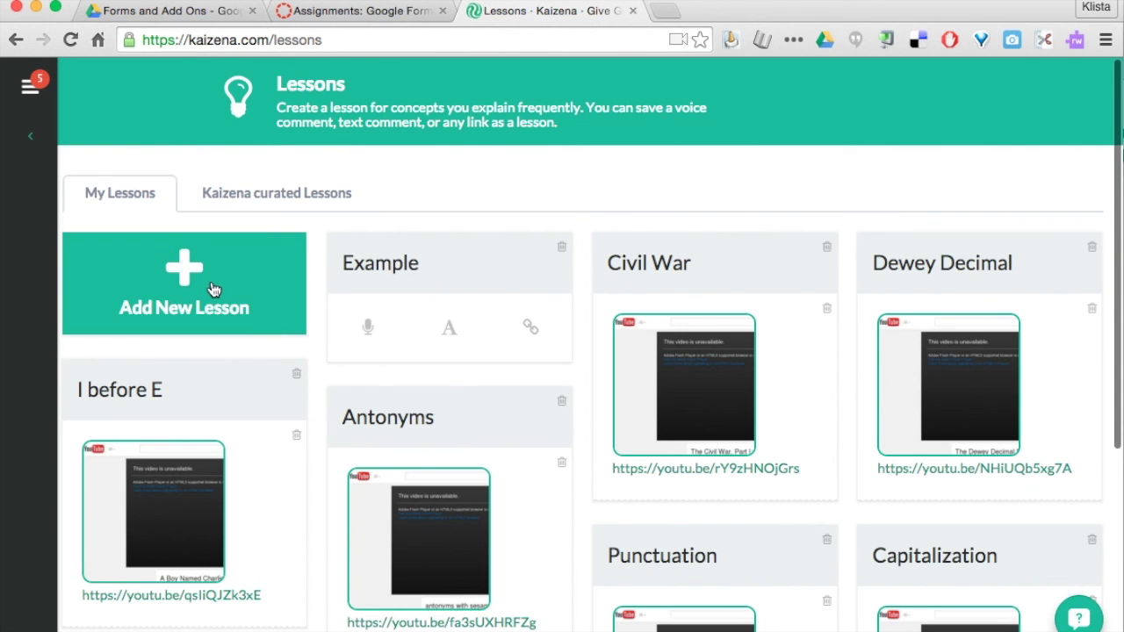
pyautogui.scroll(-5, 317, 367)
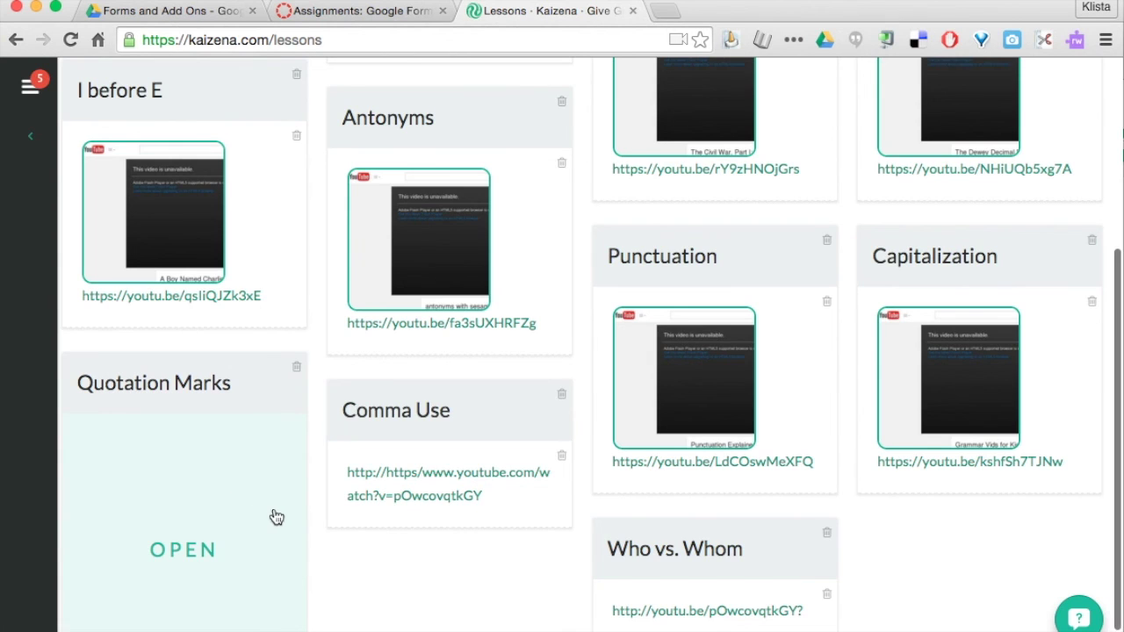
pyautogui.scroll(-1, 278, 518)
pyautogui.scroll(5, 284, 329)
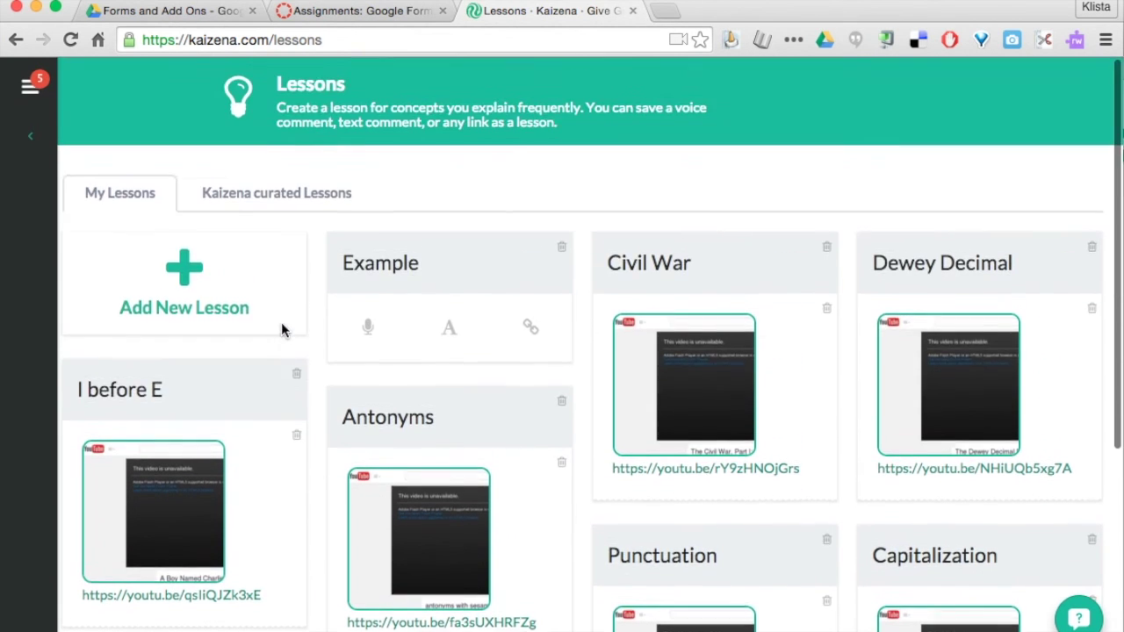
pyautogui.click(192, 279)
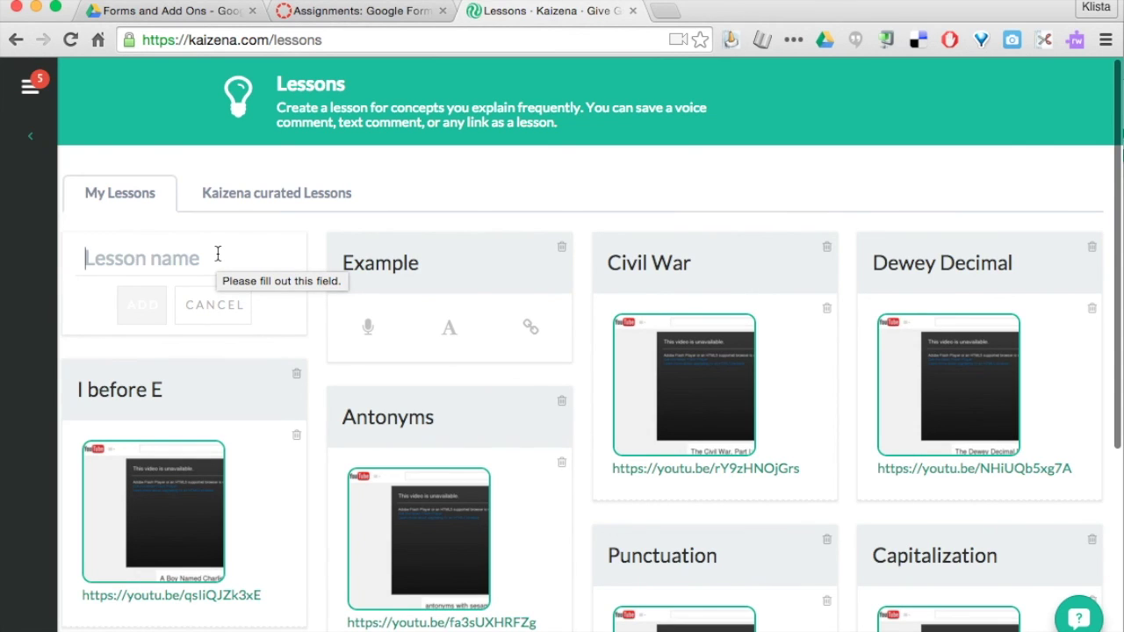
pyautogui.write('Capitalizing')
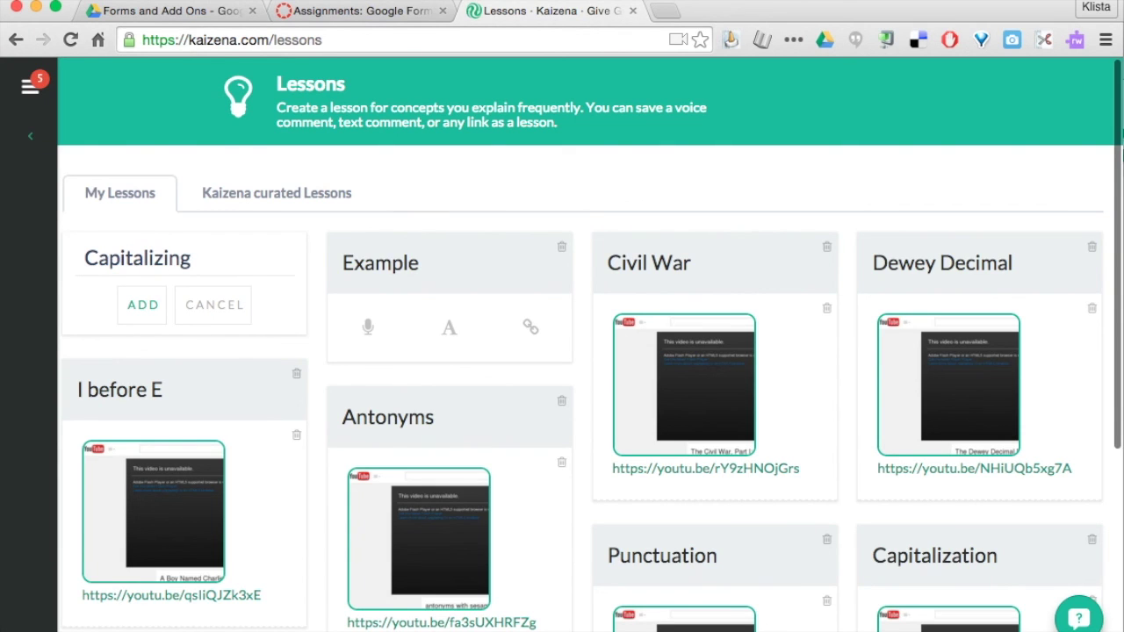
pyautogui.click(146, 314)
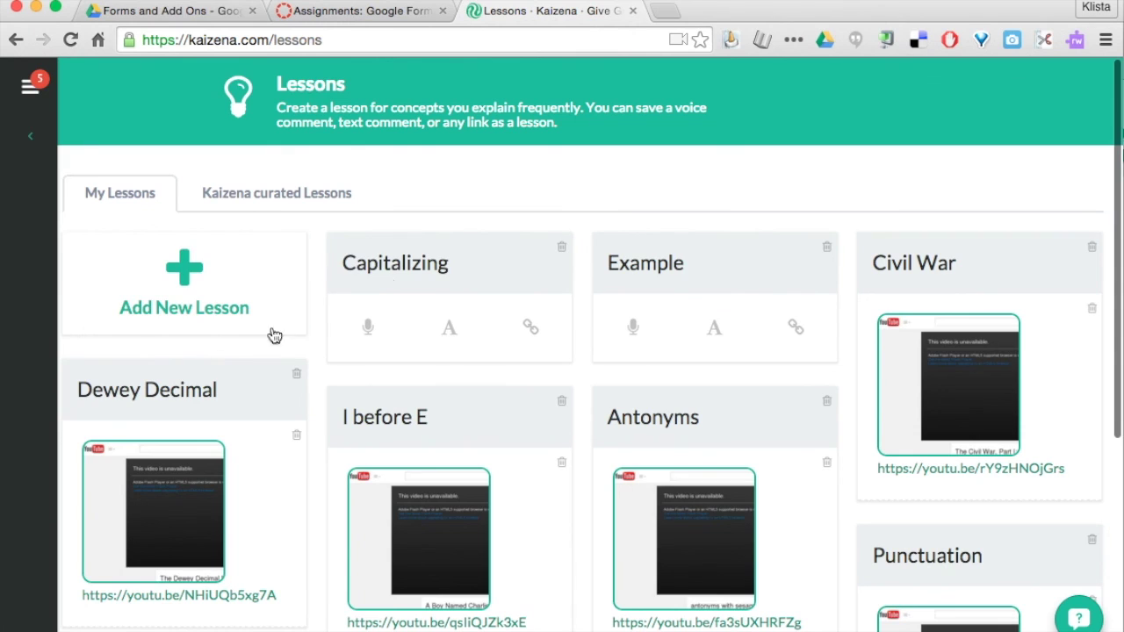
pyautogui.click(532, 331)
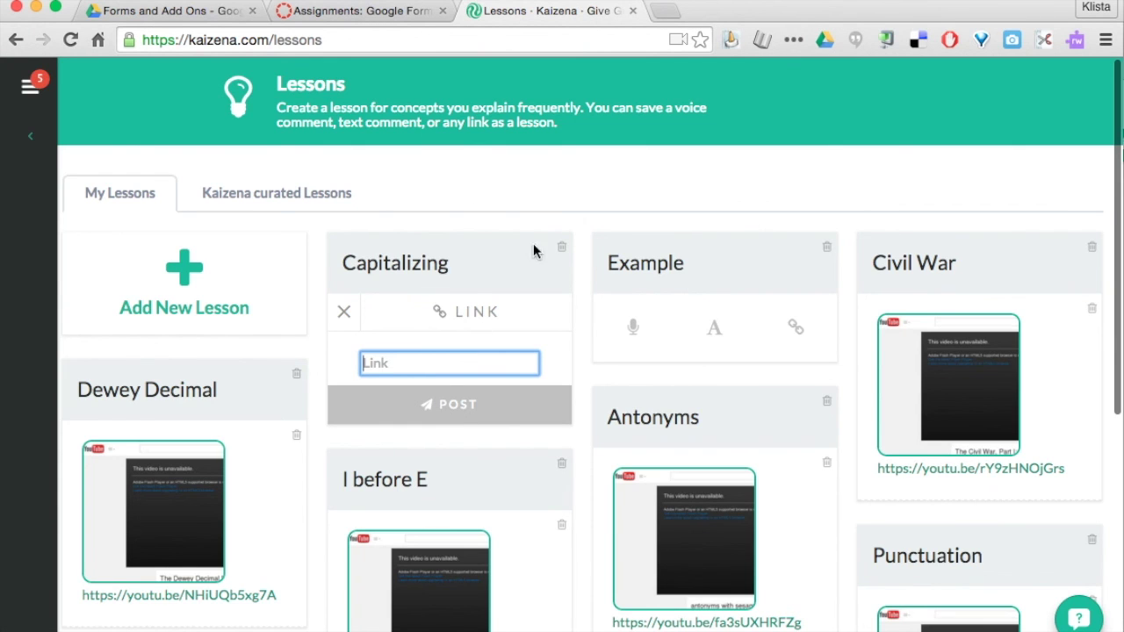
pyautogui.click(288, 192)
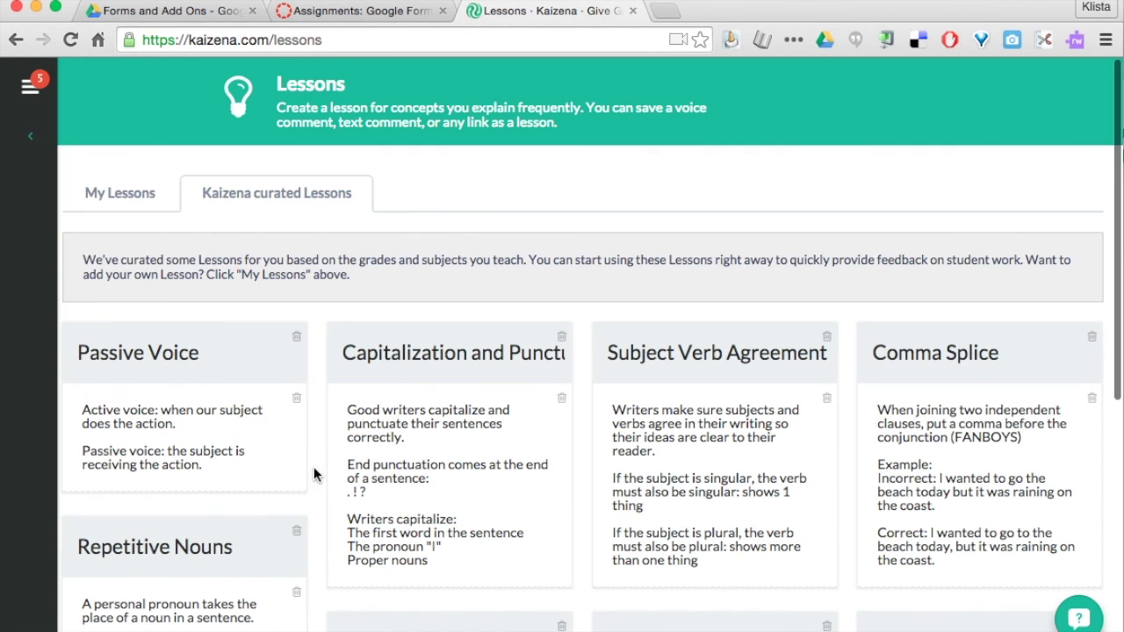
# Browse curated lessons such as Repetitive Nouns, Subordinating Conjunctions and Coordinating Conjunctions.
pyautogui.scroll(-3, 326, 445)
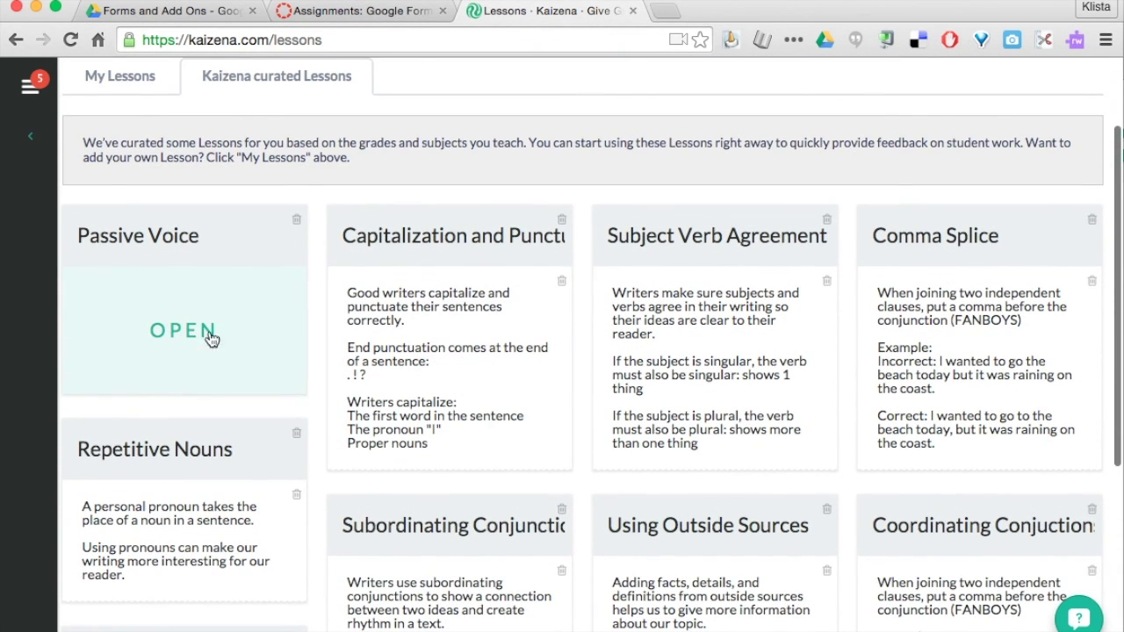
pyautogui.scroll(-3, 336, 489)
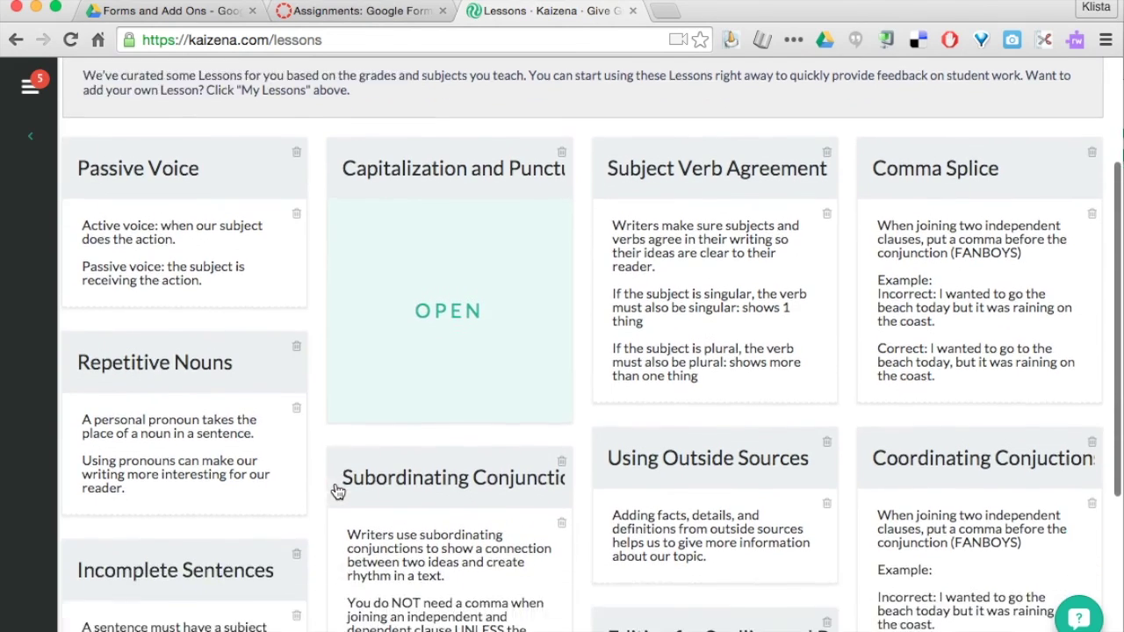
pyautogui.scroll(6, 336, 492)
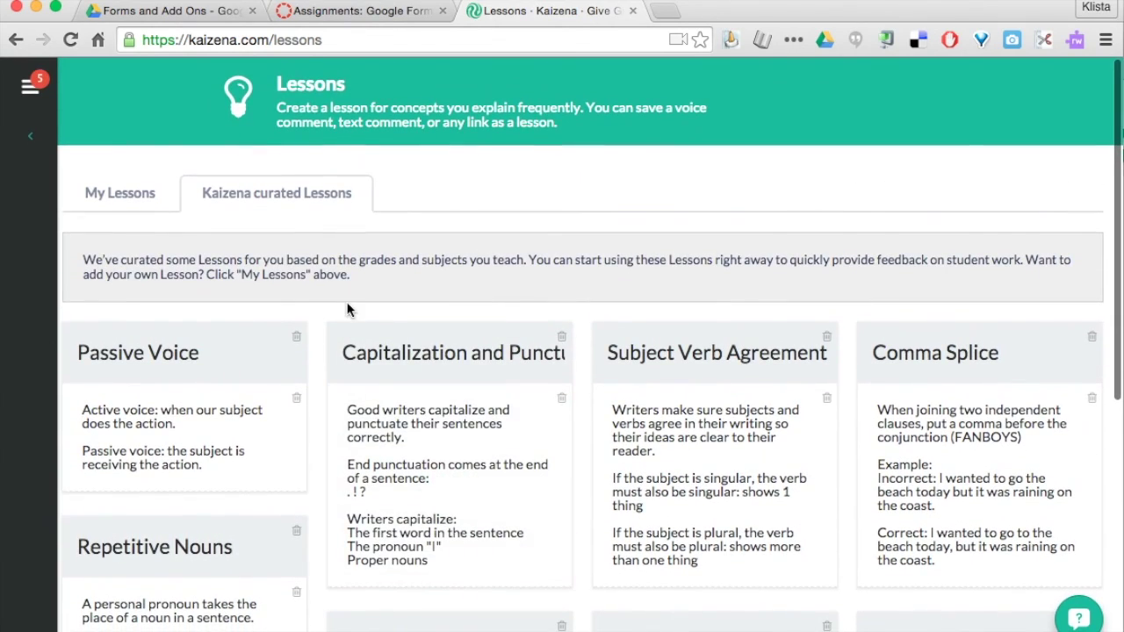